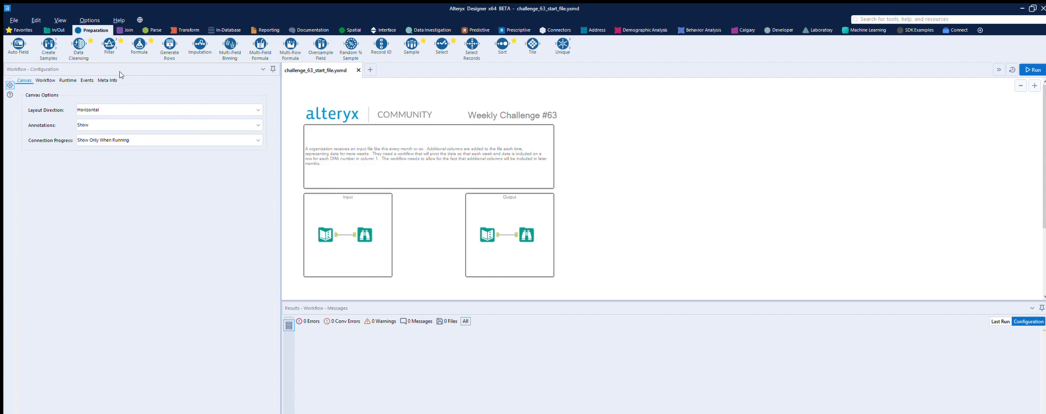
Step: Review the challenge description and examine the Input table's header rows, weekly date columns and row labels
left_click(1034, 85)
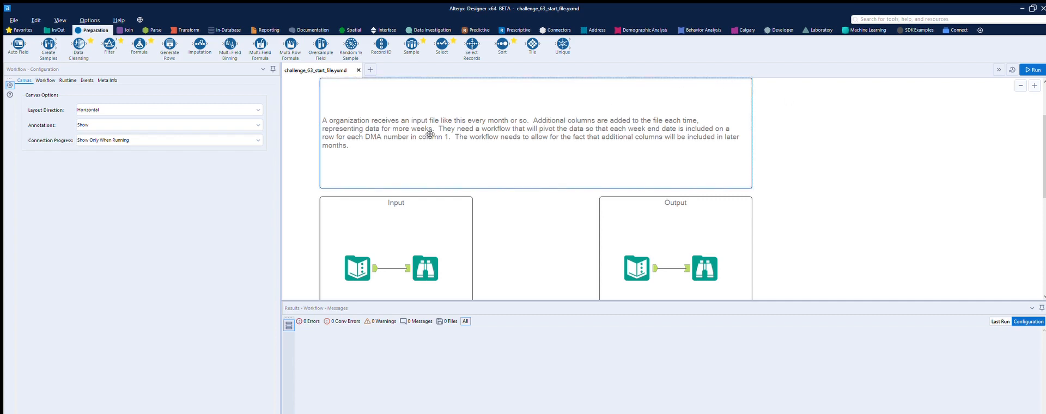
left_click(358, 264)
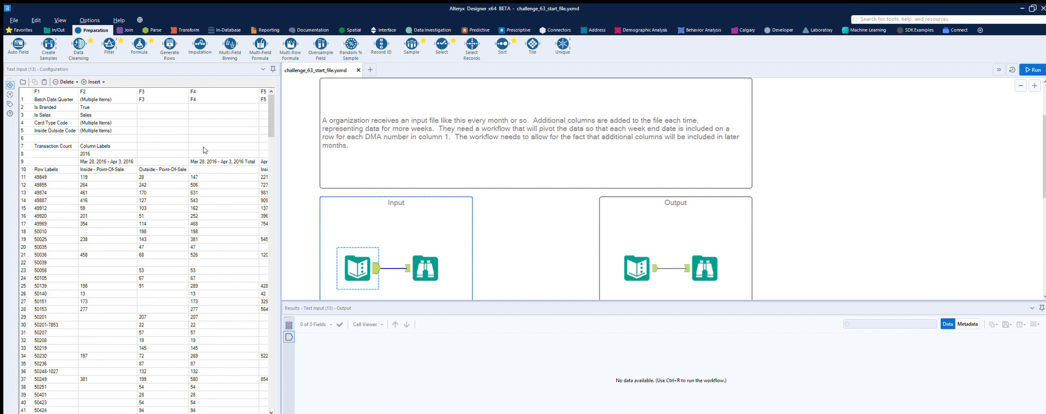
scroll(90, 410, "right", 1)
scroll(89, 410, "right", 1)
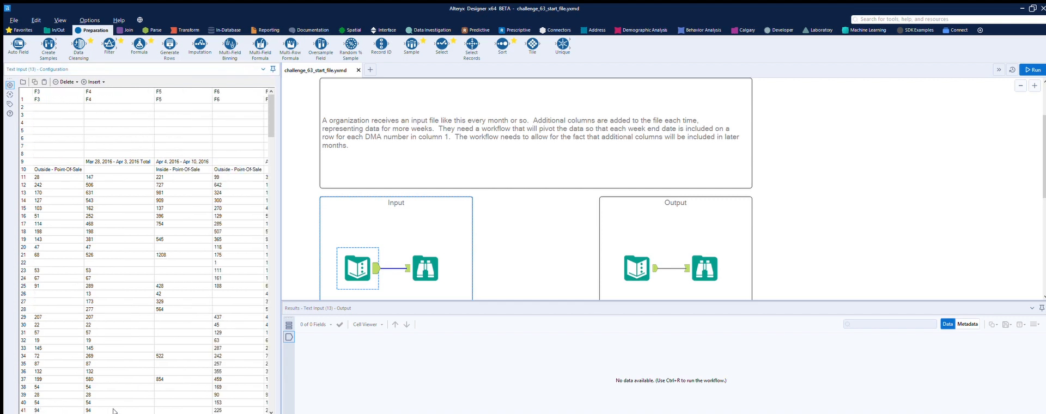
scroll(114, 410, "right", 1)
scroll(136, 411, "right", 4)
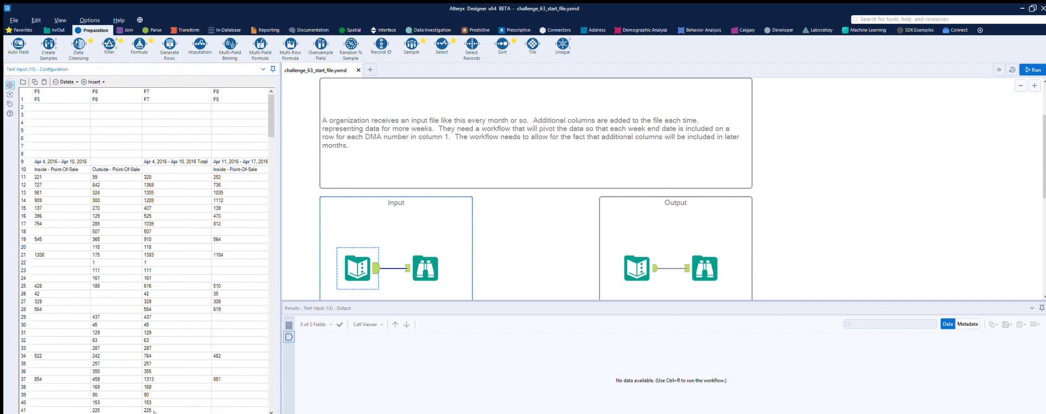
scroll(222, 411, "right", 1)
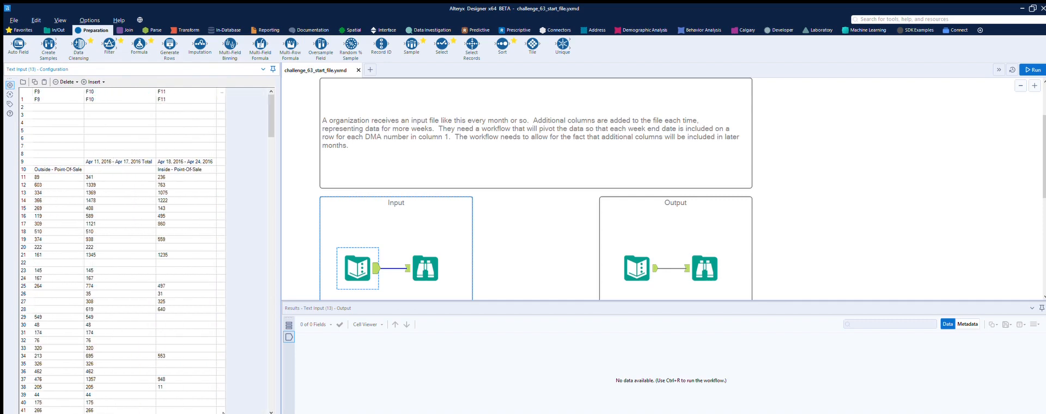
left_click_drag(220, 411, 49, 412)
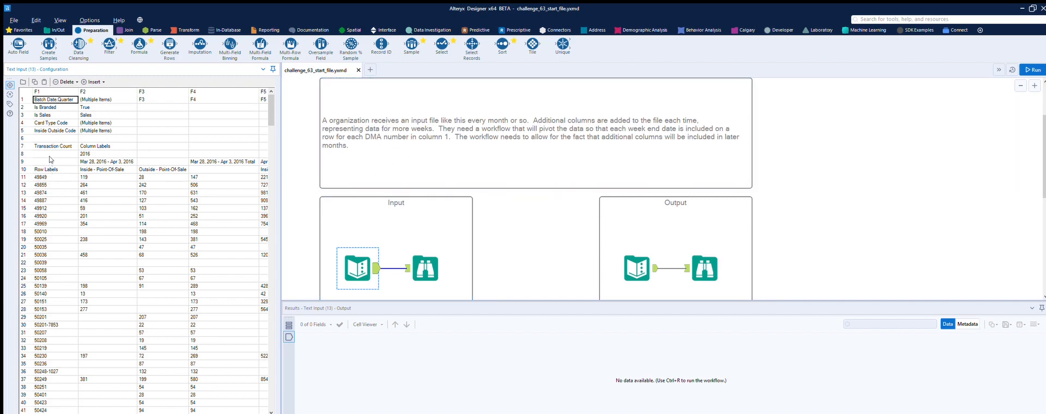
left_click(50, 168)
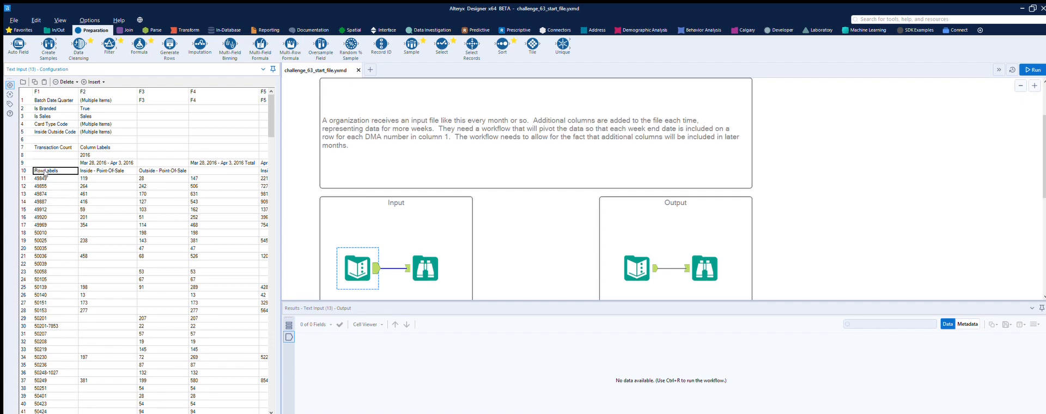
Step: Check the expected Output table's column layout against the Input table
left_click(425, 267)
left_click(643, 255)
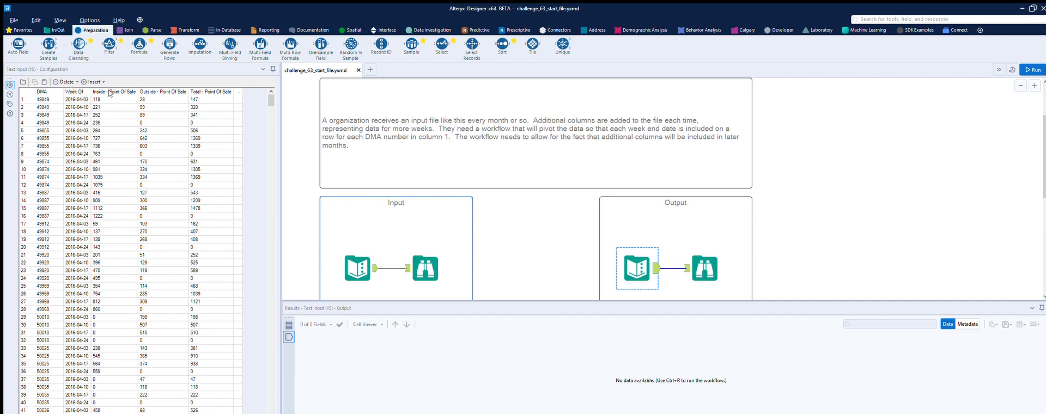
left_click(357, 266)
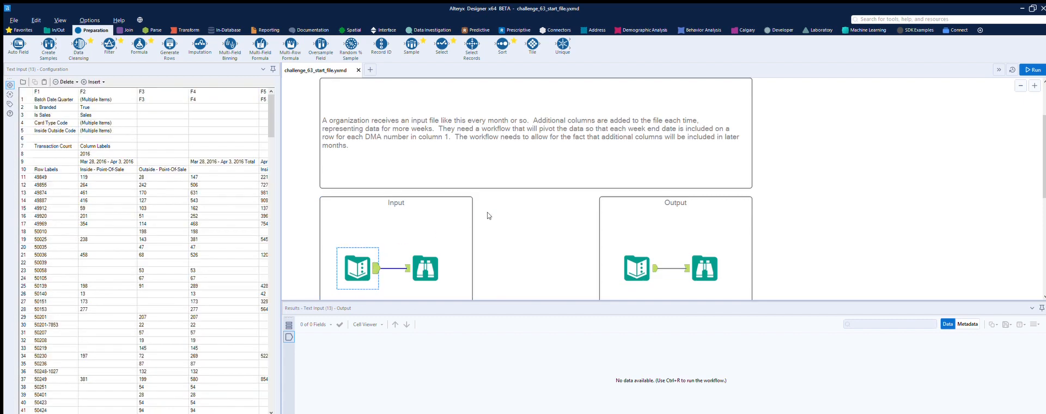
Step: Place a Select Records tool below the Input container and connect the input data's Text Input tool to it
scroll(487, 215, "down", 2)
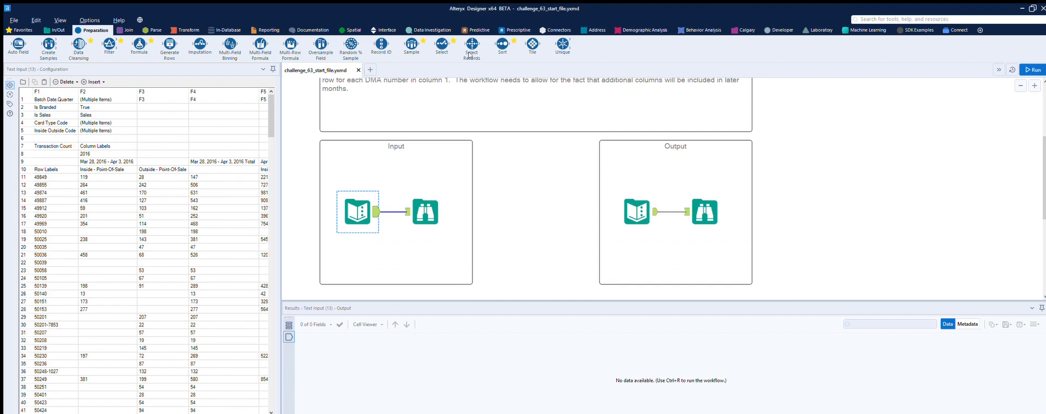
left_click_drag(471, 43, 457, 280)
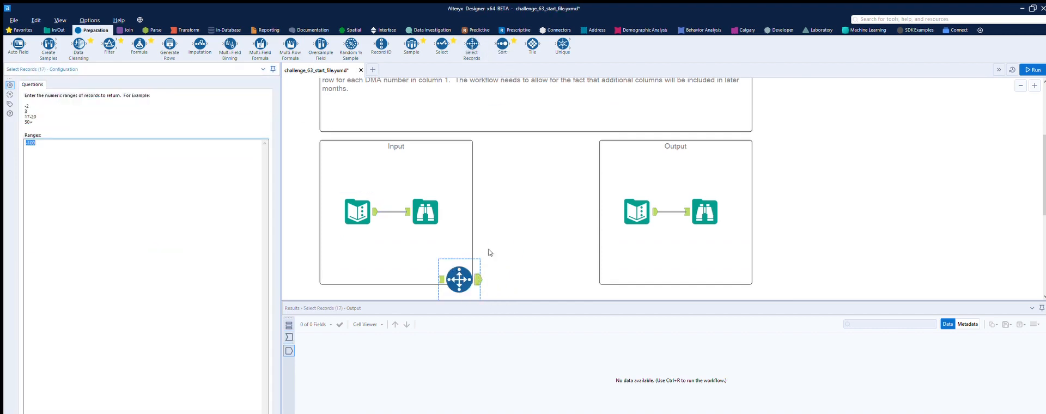
scroll(514, 233, "down", 3)
left_click_drag(466, 187, 466, 220)
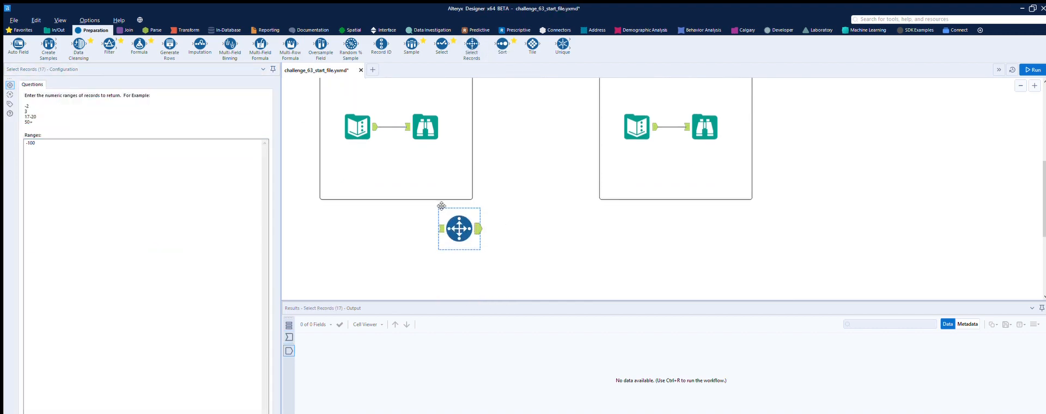
left_click_drag(375, 127, 441, 229)
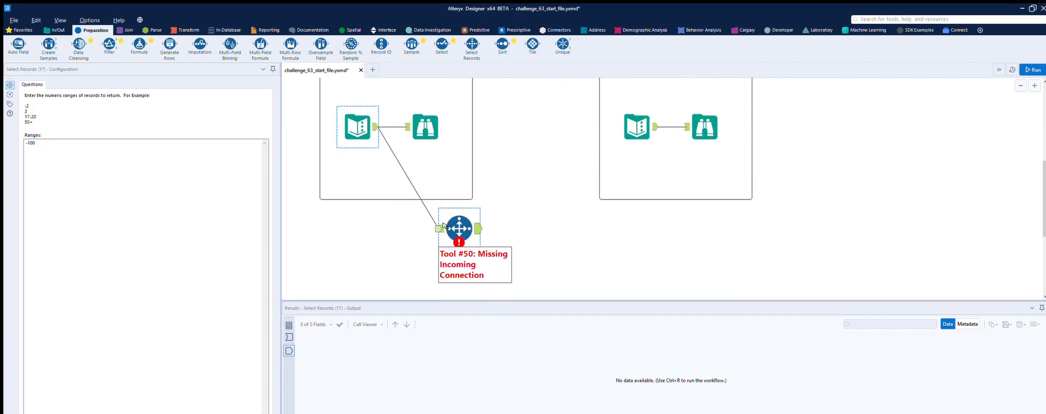
Step: Set the Select Records range to 9+ based on the input's header row, run the workflow and view the tool's output
left_click(357, 127)
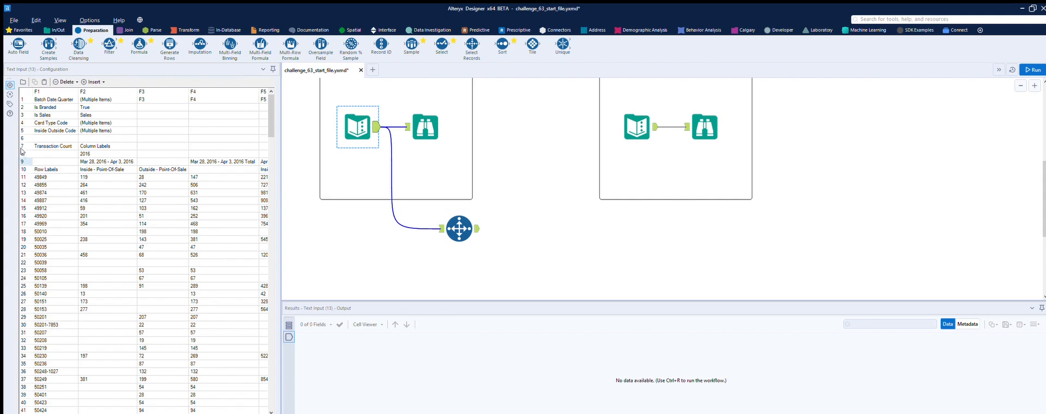
left_click(462, 213)
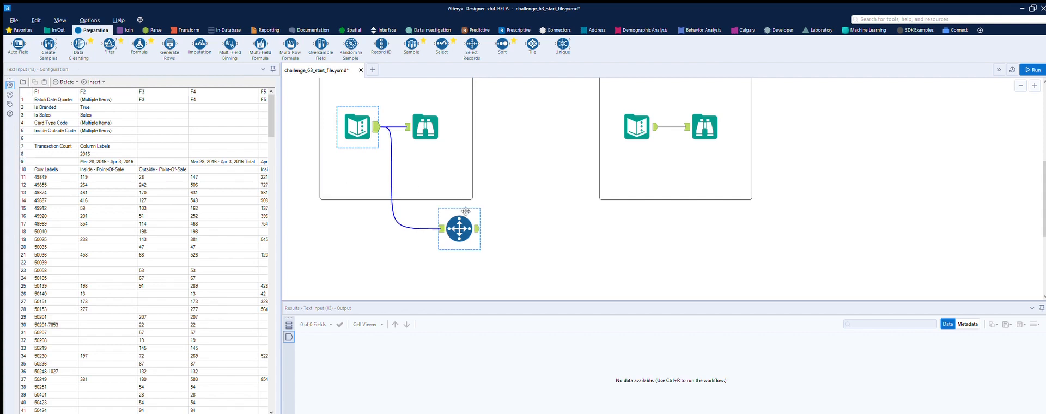
left_click_drag(39, 143, 8, 126)
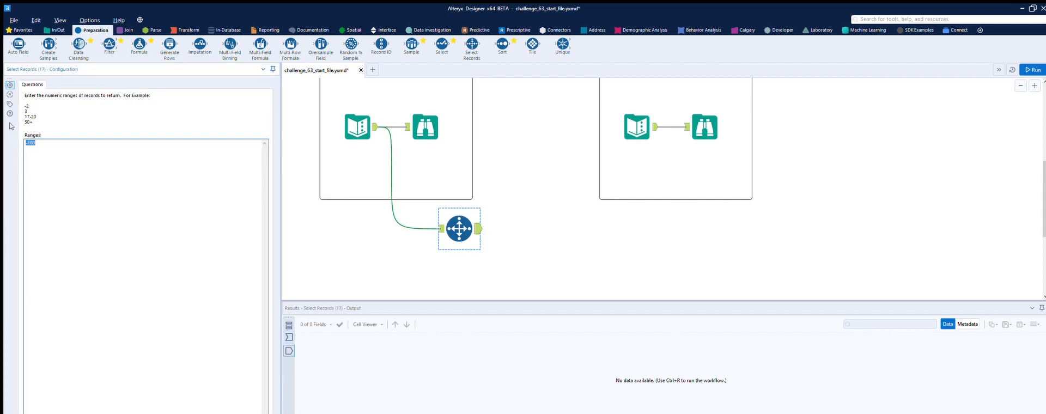
left_click(576, 239)
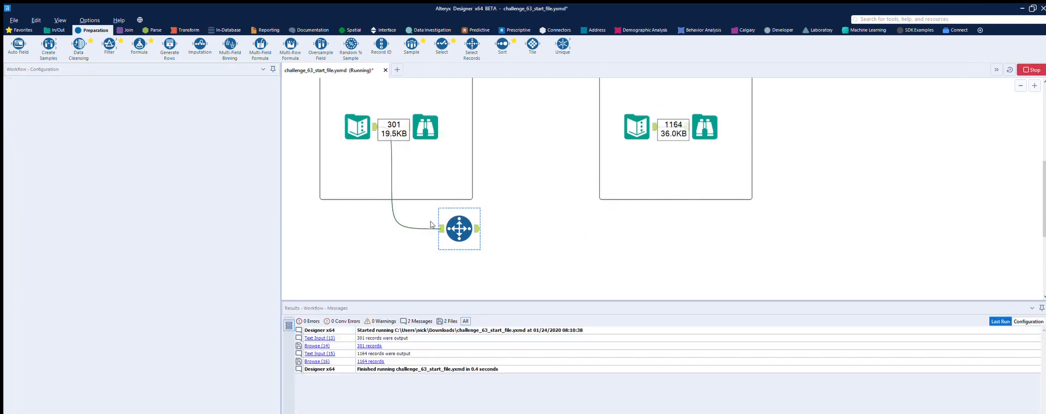
left_click(477, 219)
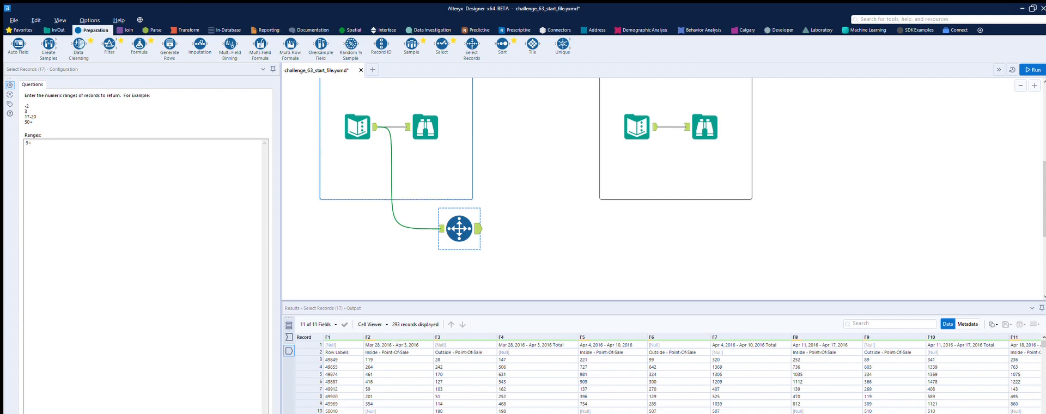
Step: Add a Transpose tool after Select Records with F1 as the key column, run the workflow and review the transposed rows
left_click(187, 30)
left_click_drag(170, 45, 515, 221)
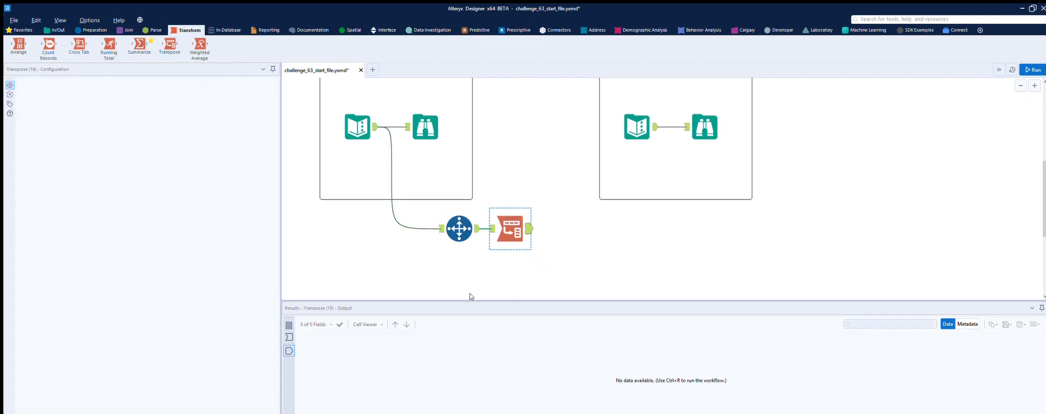
left_click(29, 141)
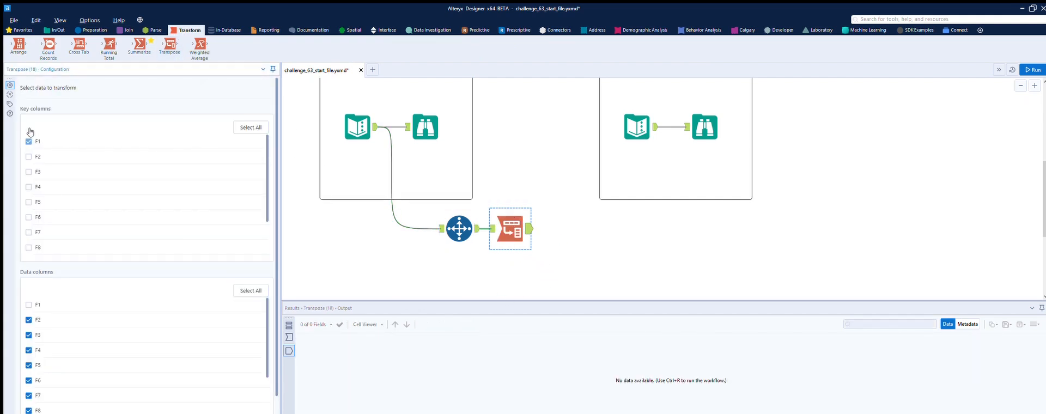
left_click(1031, 70)
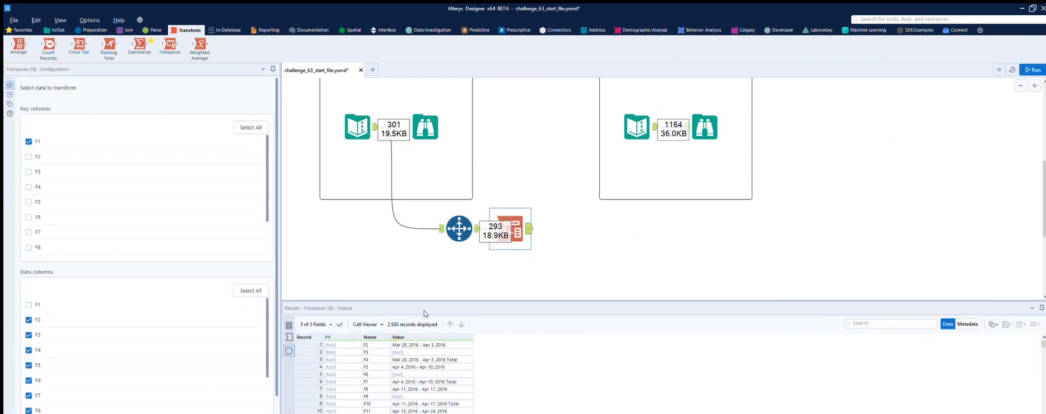
scroll(390, 351, "down", 5)
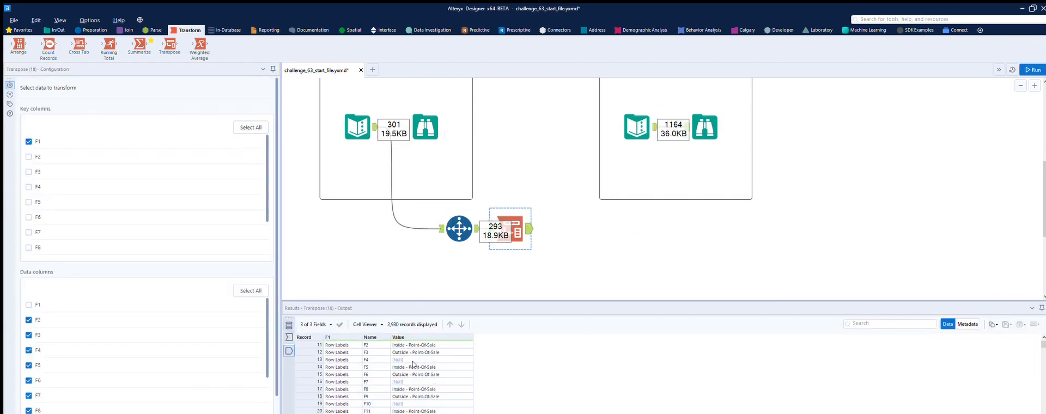
scroll(409, 364, "up", 2)
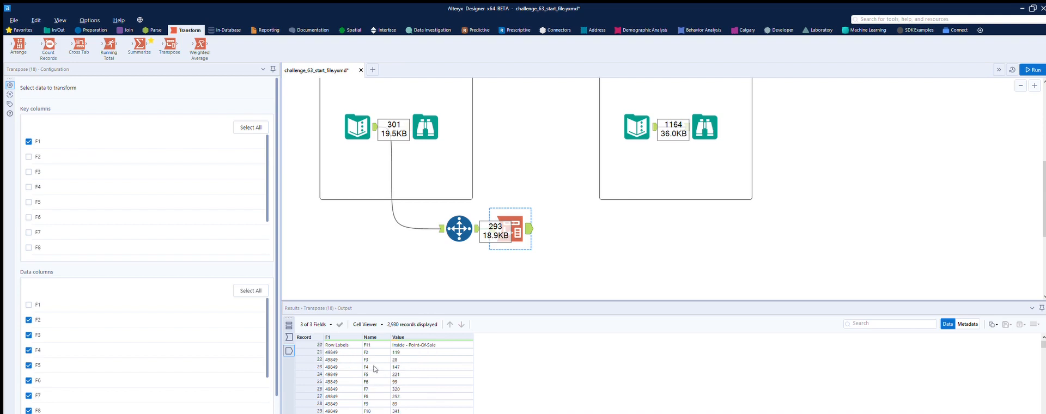
scroll(374, 368, "up", 2)
scroll(375, 369, "up", 1)
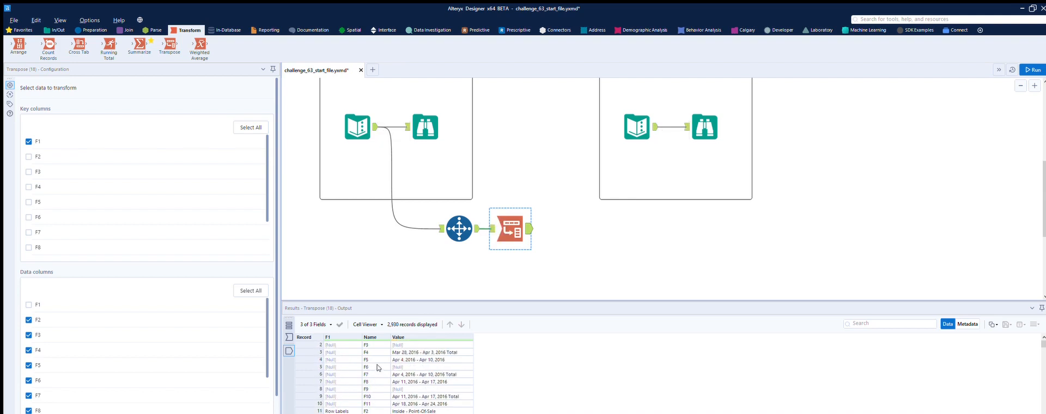
scroll(374, 349, "up", 1)
Step: Make room before the Transpose tool and insert a Dynamic Rename tool between Select Records and Transpose
left_click_drag(513, 214, 572, 214)
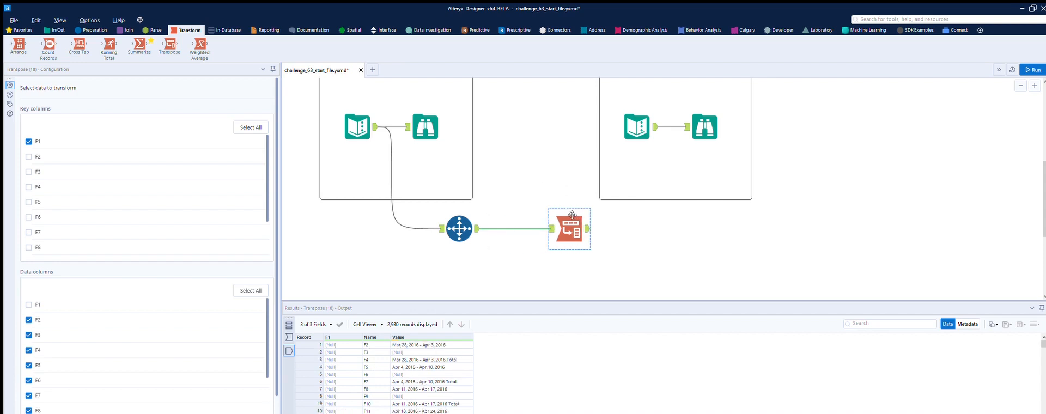
left_click(780, 30)
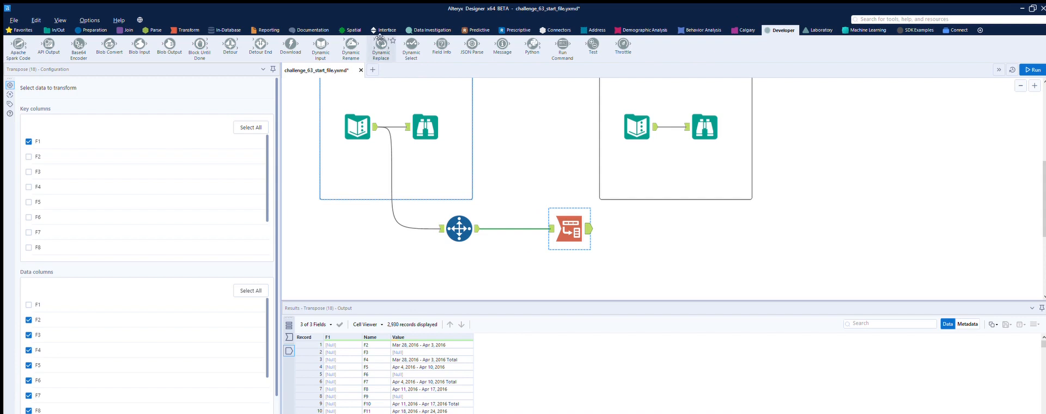
left_click_drag(351, 43, 502, 219)
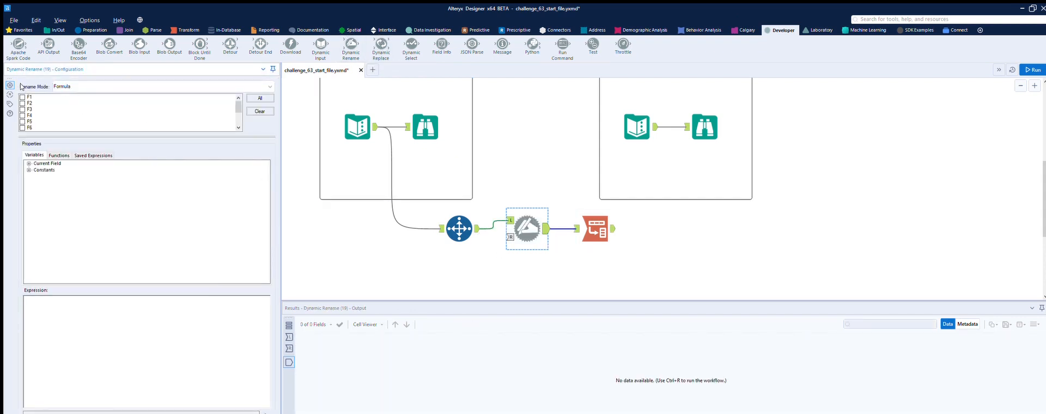
Step: Configure Dynamic Rename to take field names from the first row of data for all fields, and run the workflow
left_click(260, 98)
left_click(124, 84)
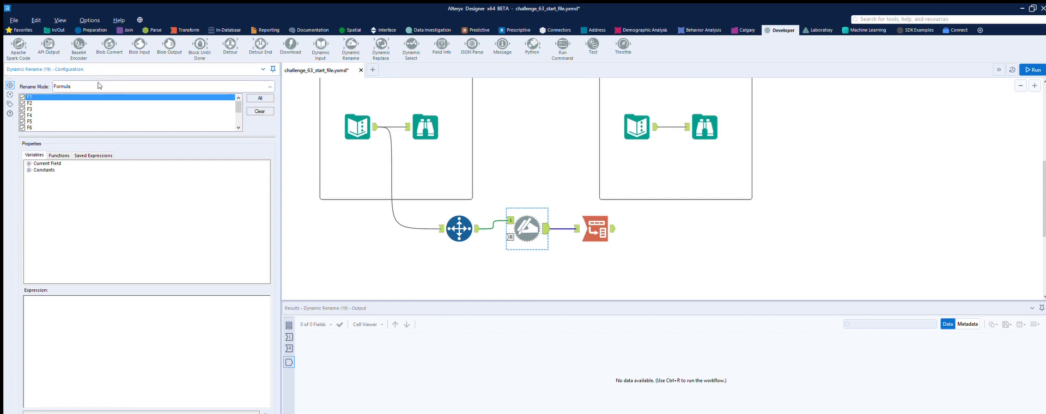
left_click(100, 104)
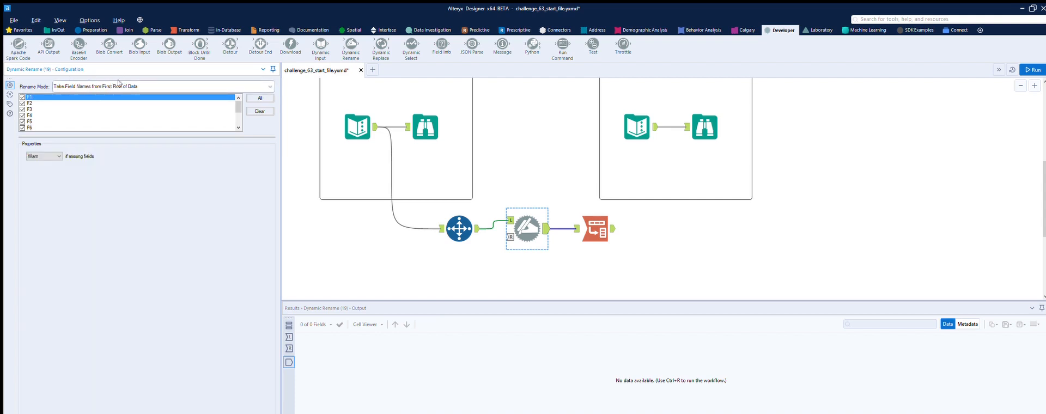
left_click(1032, 69)
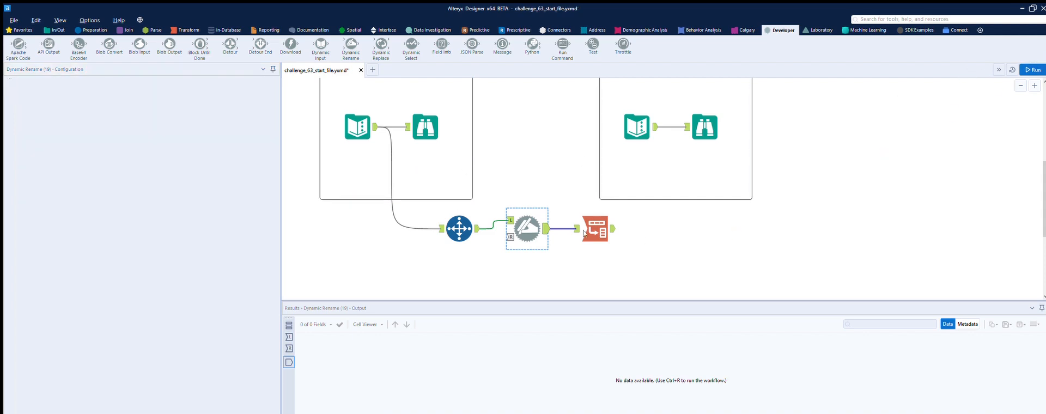
Step: Set Field_12 as the Transpose tool's key column, rerun the workflow and inspect the transposed output
left_click(613, 221)
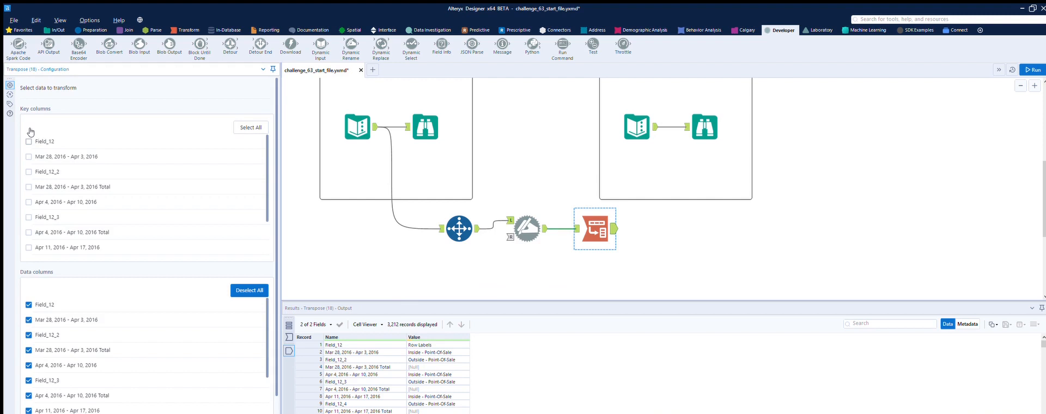
left_click(29, 141)
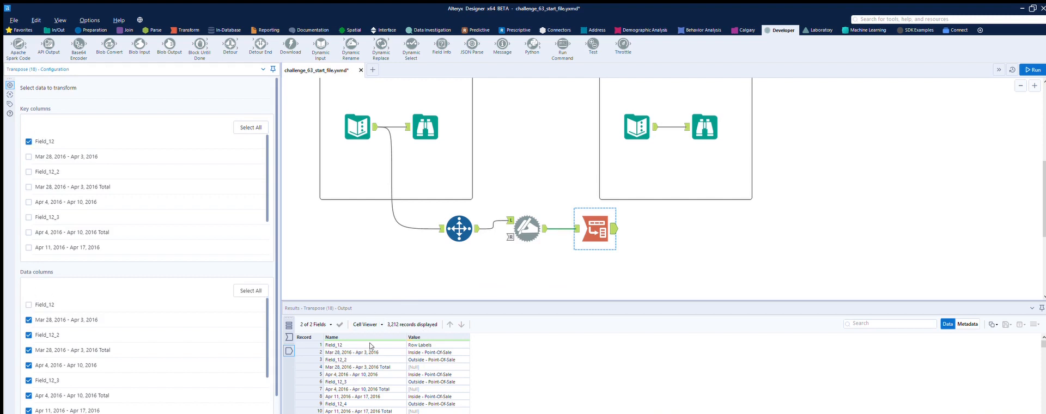
key("ctrl+r")
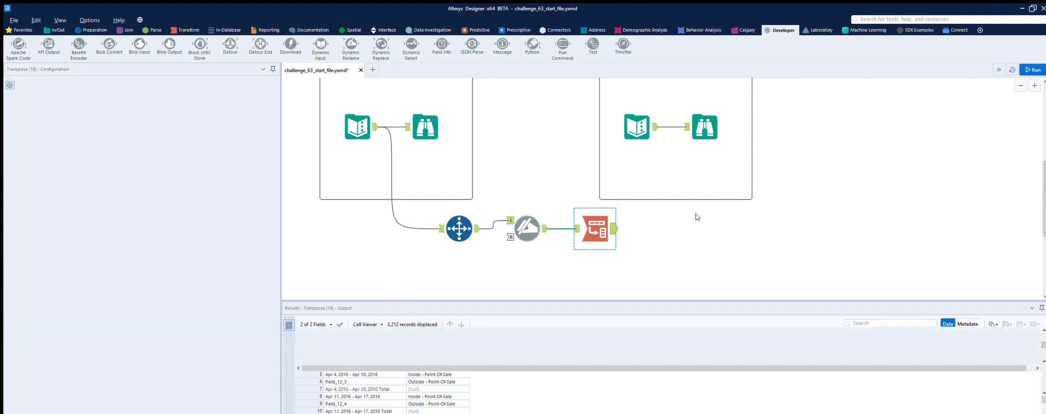
left_click(613, 217)
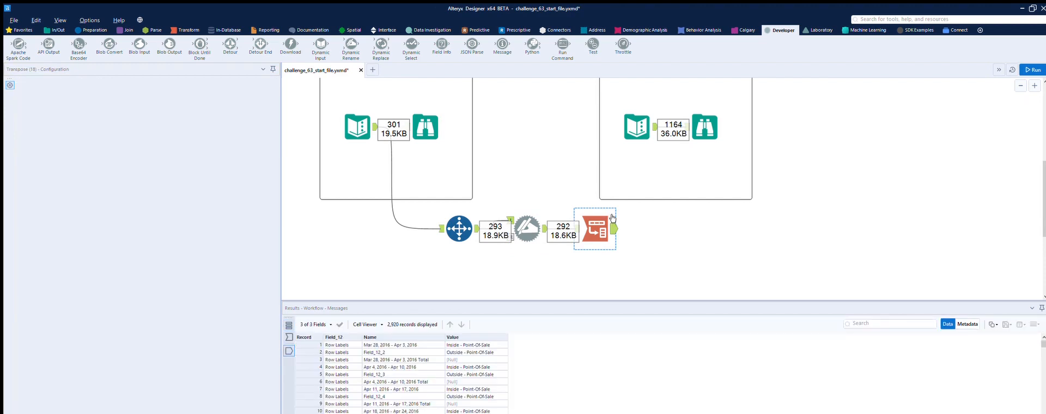
scroll(364, 354, "down", 3)
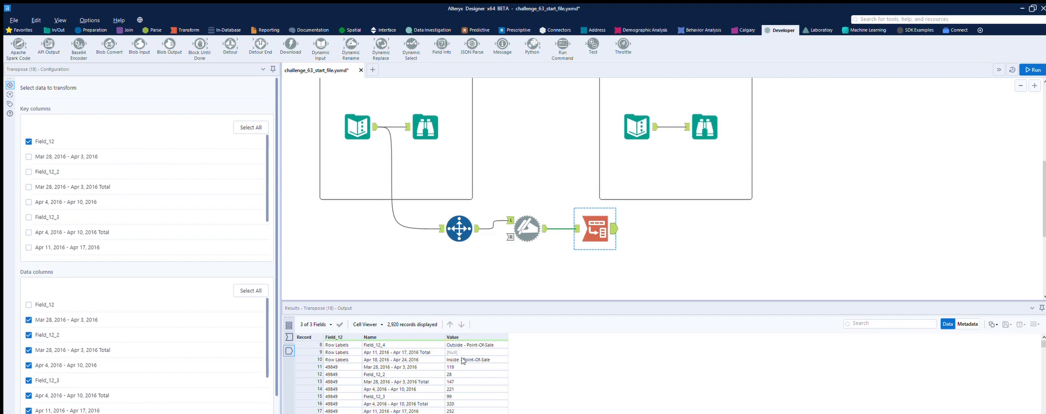
Step: Review the transposed rows, and add a Formula tool after Transpose with a new output column named Header
scroll(417, 356, "up", 3)
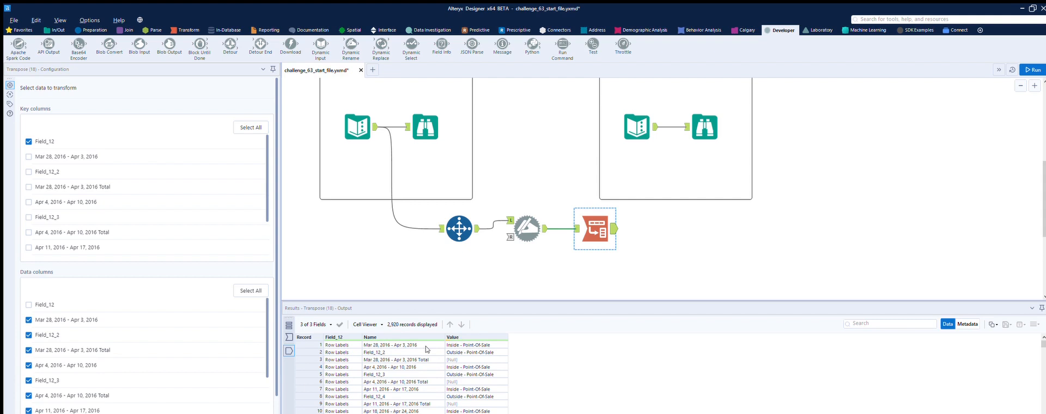
scroll(423, 349, "down", 4)
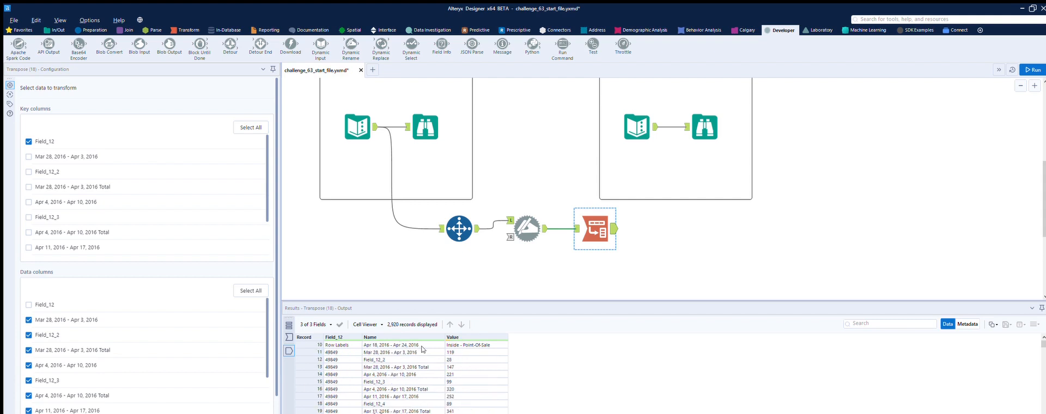
scroll(423, 349, "down", 2)
scroll(423, 349, "down", 2)
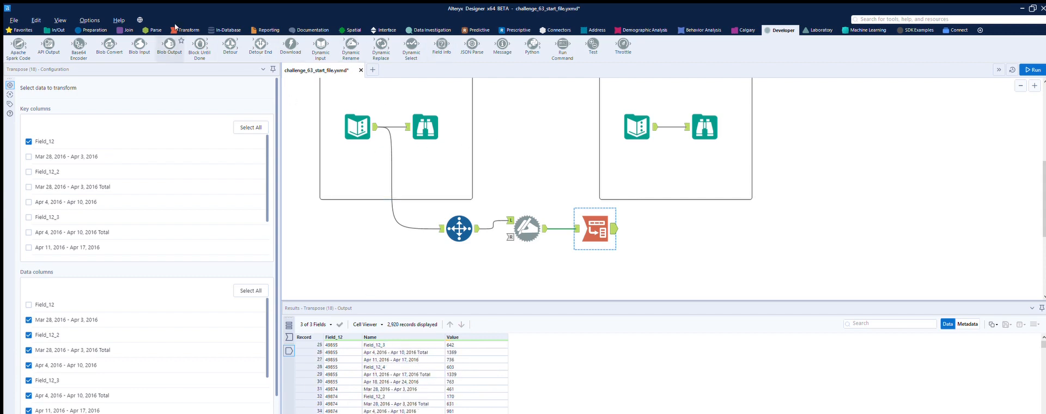
left_click(92, 30)
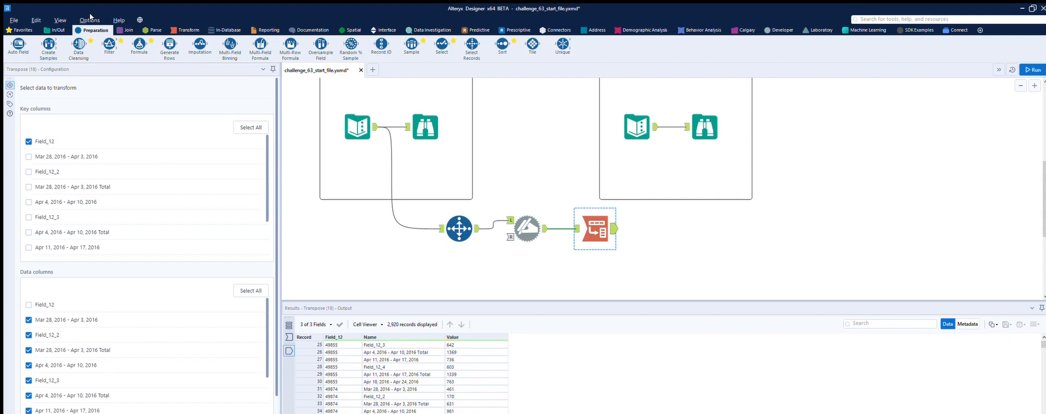
left_click_drag(139, 45, 701, 234)
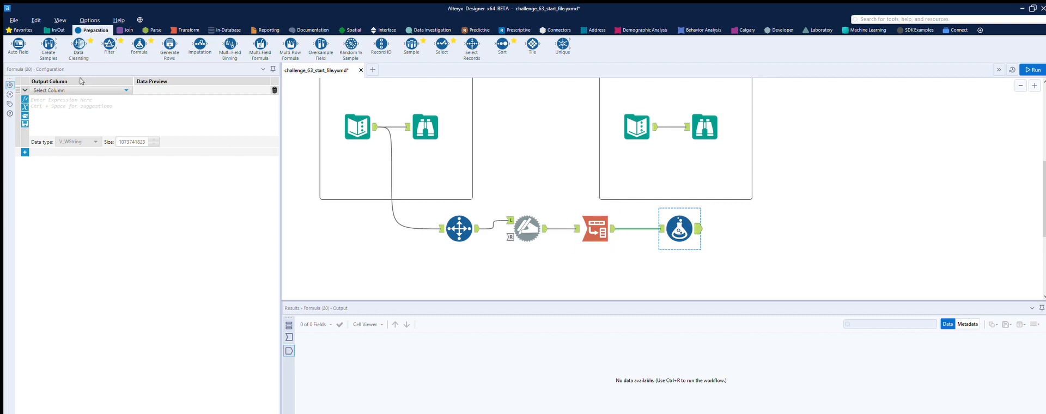
left_click(64, 90)
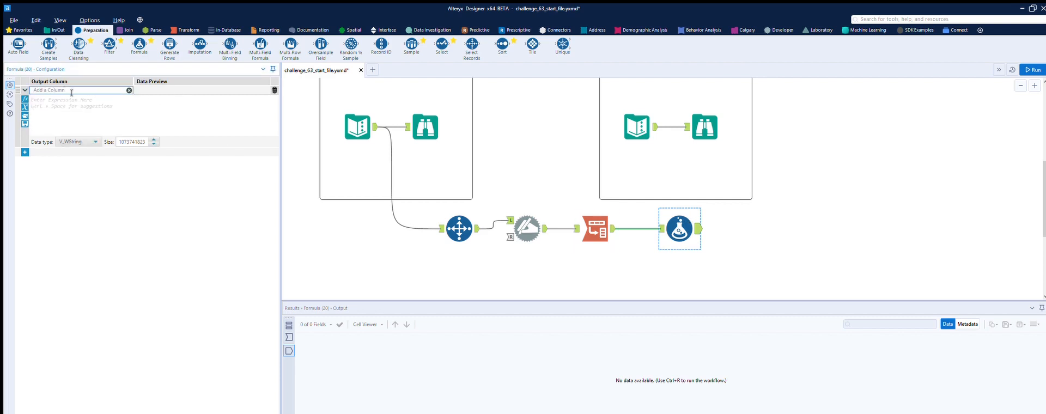
type("Header")
Step: Insert the conditional template IF c THEN t ELSEIF c2 THEN t2 ELSE f ENDIF into the Header expression
left_click(25, 99)
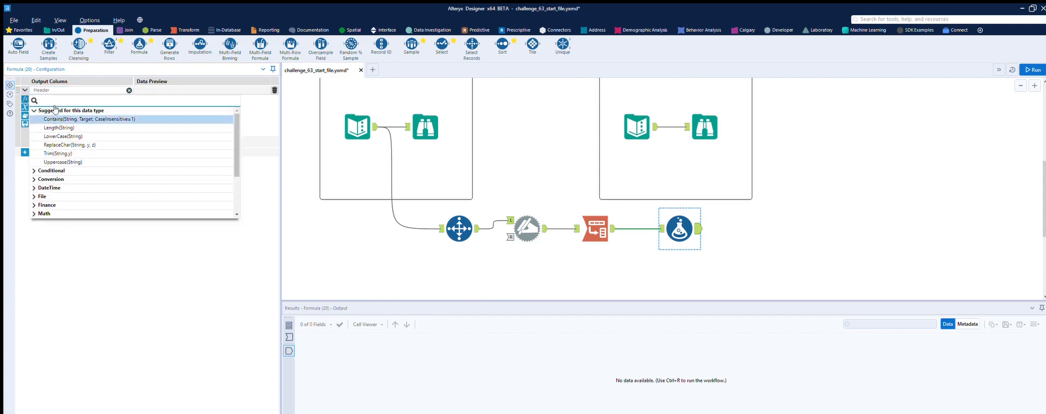
left_click(35, 171)
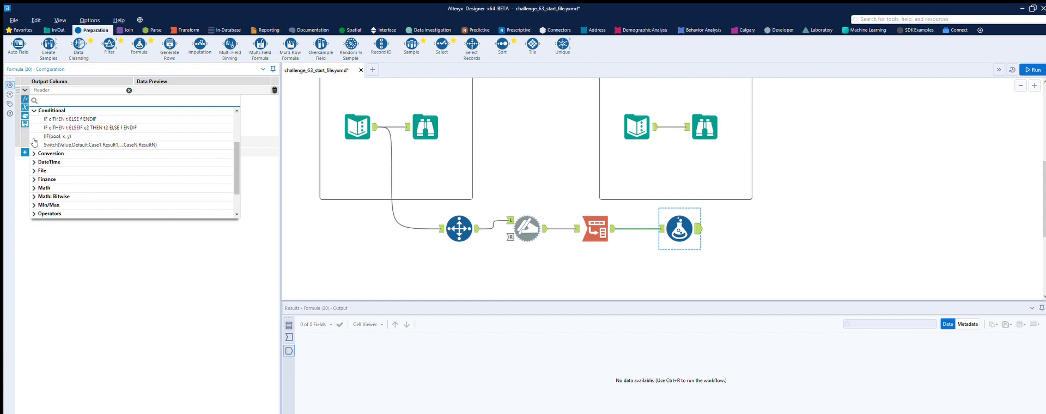
left_click(55, 128)
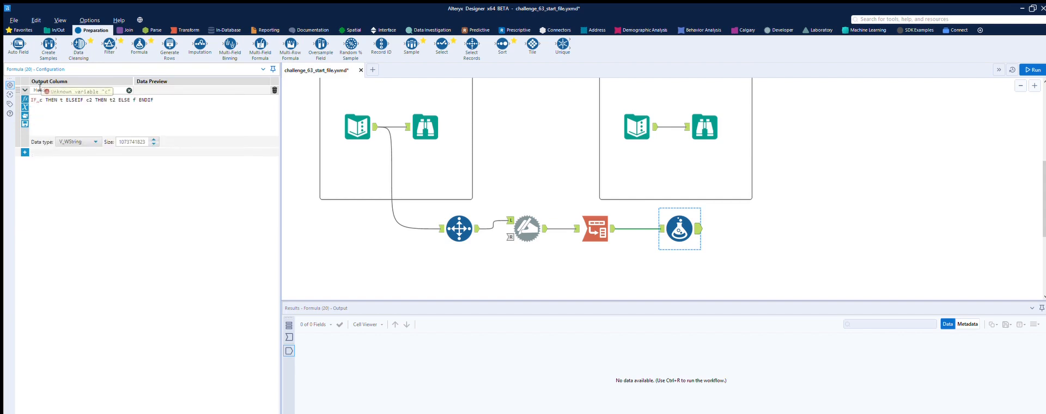
Step: Set the IF condition of the Header expression to Contains([Name], 'Total')
type("Con")
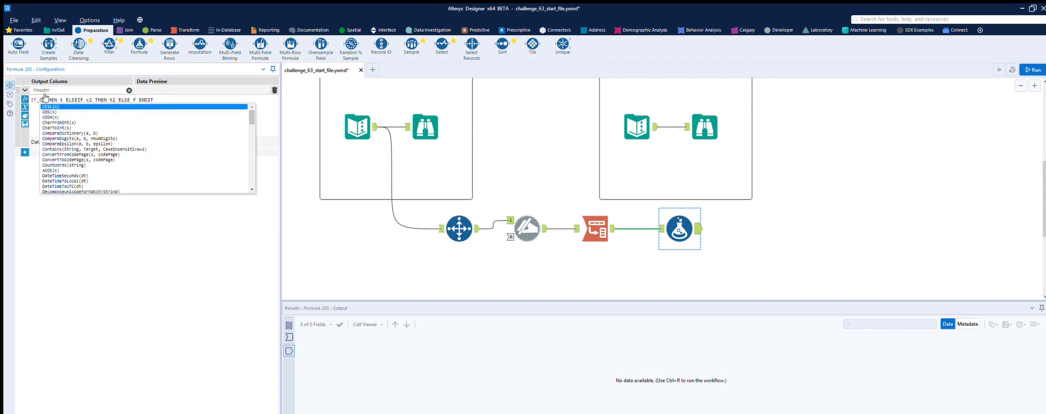
key("Return")
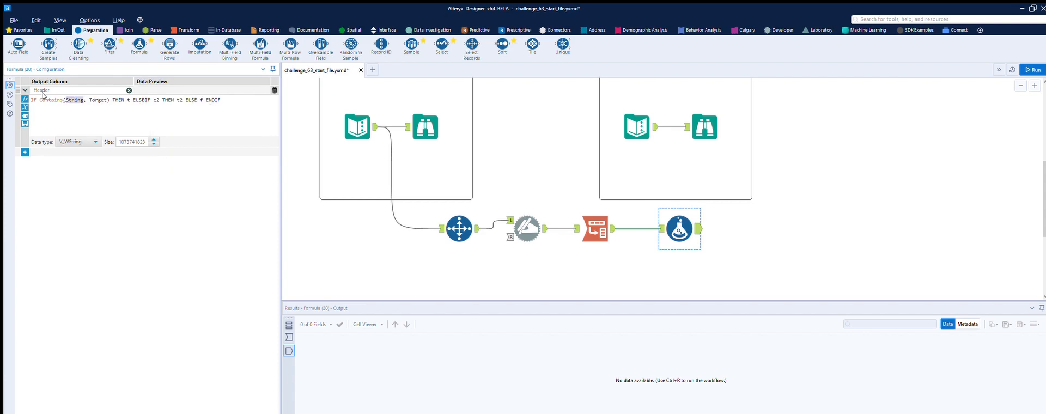
type("'Total'")
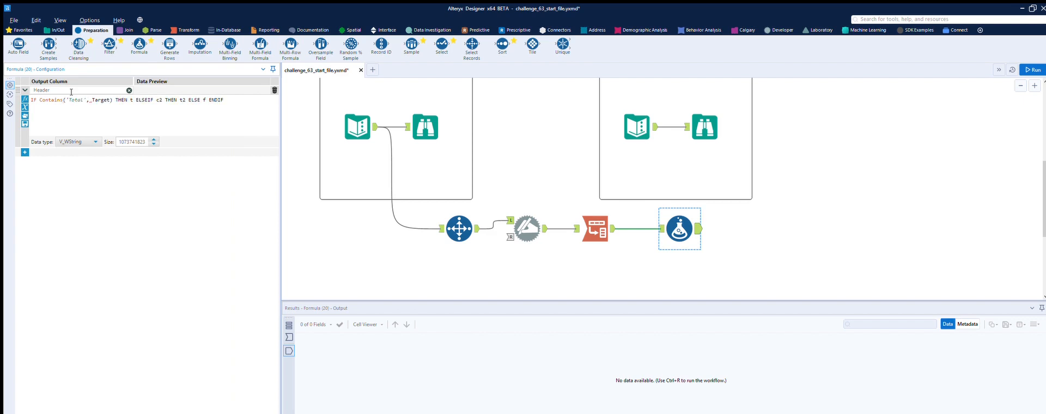
key("ctrl+shift+Right")
key("Left")
key("Left")
key("Left")
type("[")
left_click(80, 104)
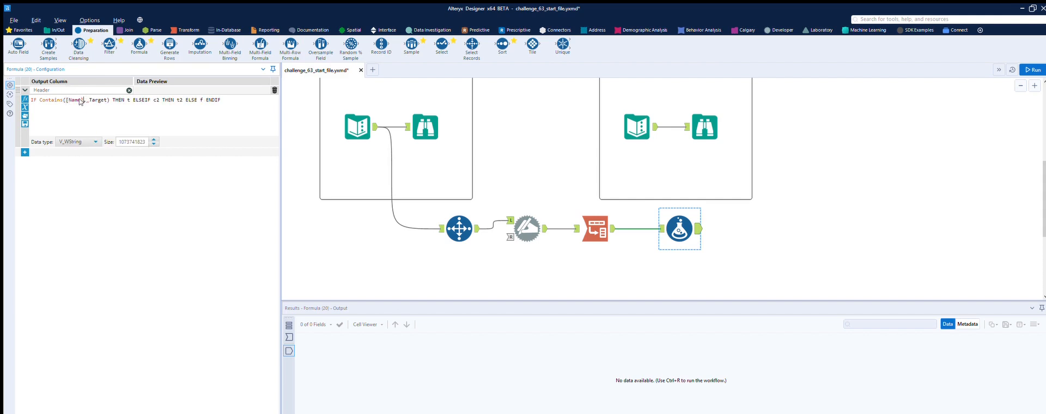
key("ctrl+shift+Right")
type("'Total'")
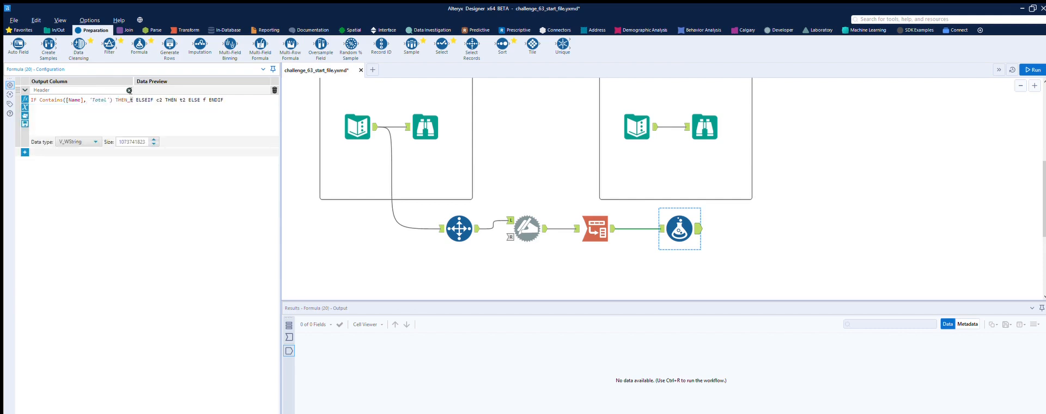
Step: Make the first THEN branch return 'Total - Point of Sale'
type("Total")
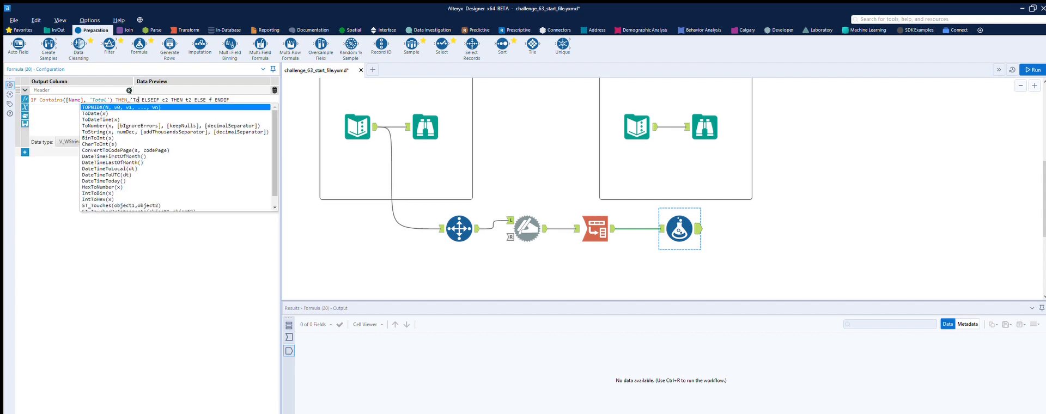
type(" - ")
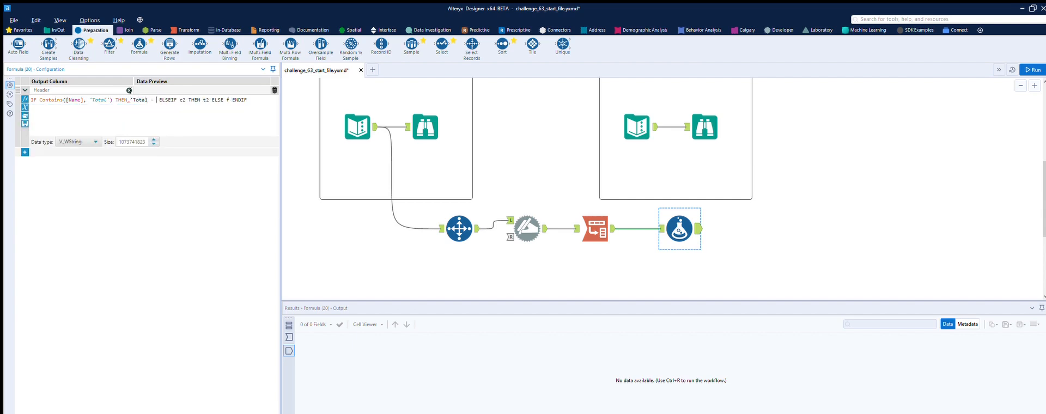
type("Point of Sale'")
Step: Put ELSEIF on its own line and replace its placeholder condition and result with a copy of the first Contains clause
double_click(223, 100)
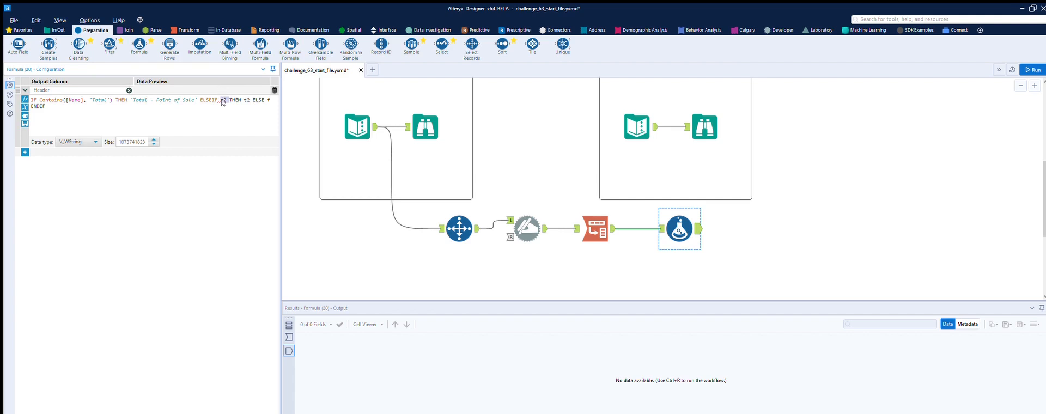
left_click_drag(197, 100, 47, 89)
key("ctrl+c")
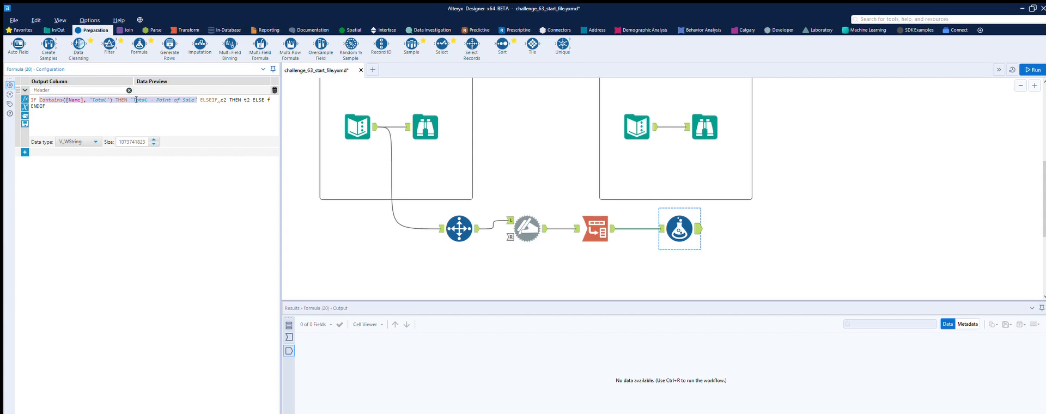
key("Right")
key("Return")
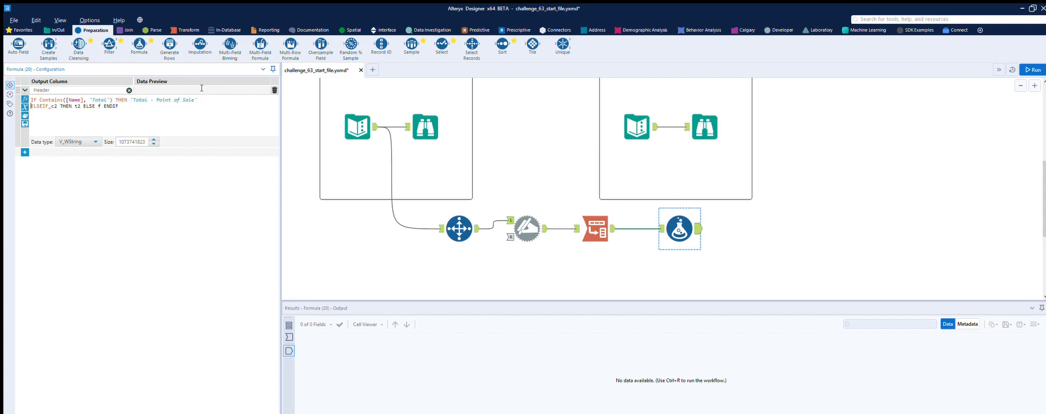
left_click_drag(81, 94, 58, 95)
key("ctrl+v")
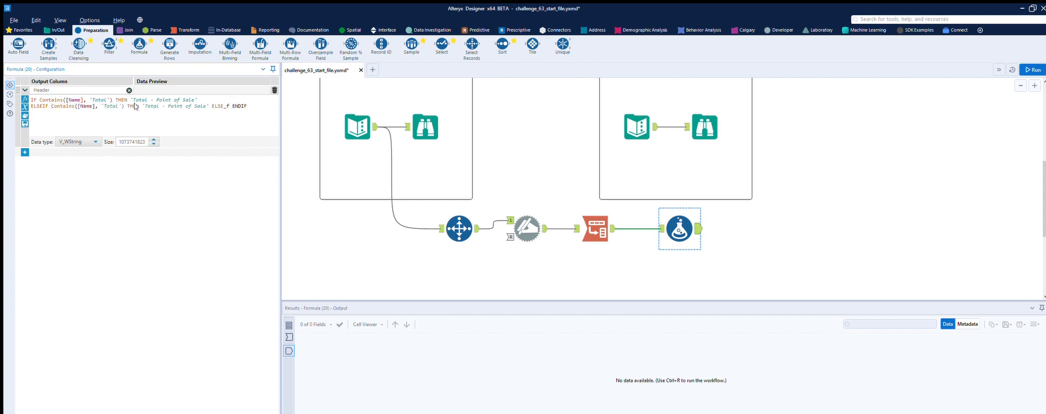
Step: Change the search text in the ELSEIF condition to 'Field'
key("BackSpace")
key("BackSpace")
key("BackSpace")
key("BackSpace")
key("BackSpace")
type("Field")
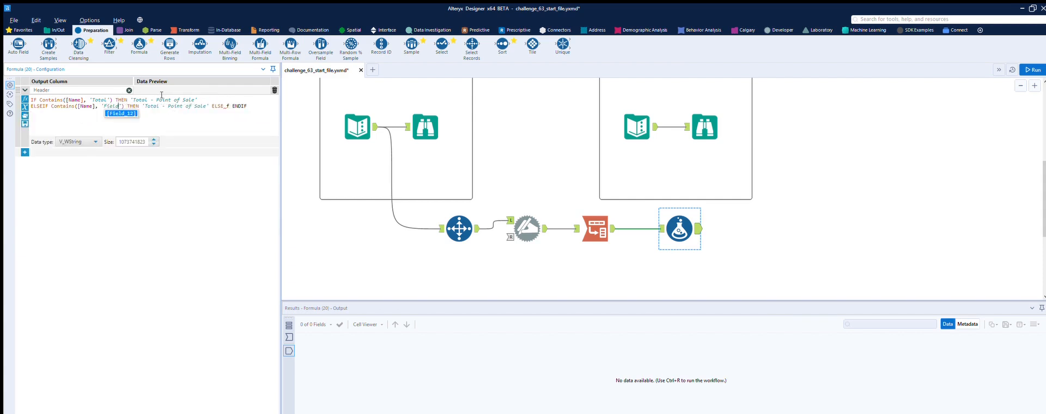
Step: Change the ELSEIF branch's result to 'Outside - Point of Sale'
left_click(158, 106)
key("BackSpace")
key("BackSpace")
key("BackSpace")
key("BackSpace")
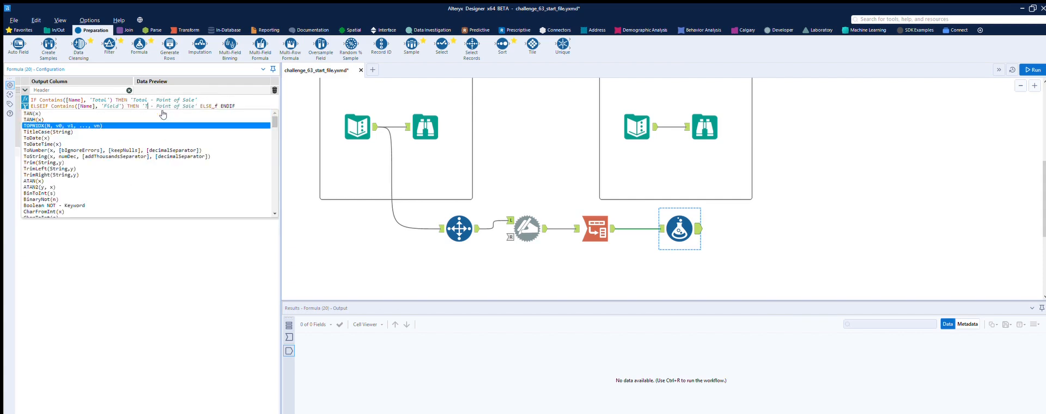
key("BackSpace")
type("outside")
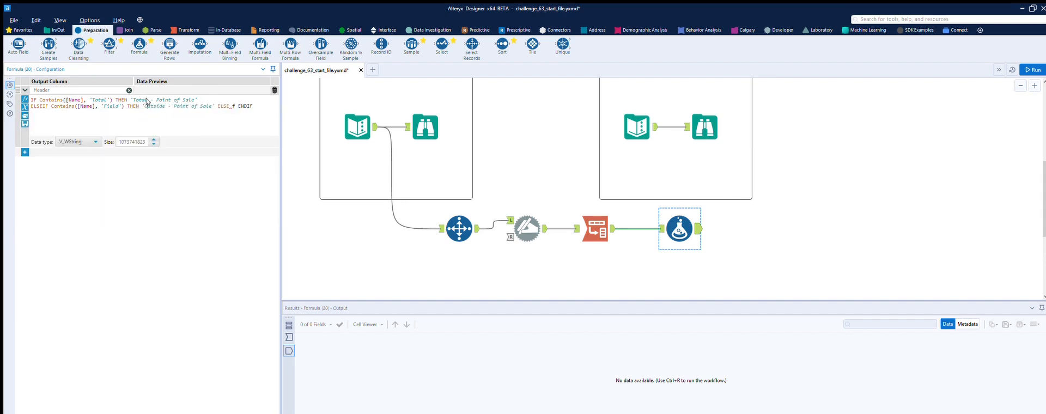
Step: Replace the ELSE placeholder with 'Inside - Point of Sale' to complete the Header expression
left_click(235, 105)
key("BackSpace")
left_click_drag(216, 95, 144, 94)
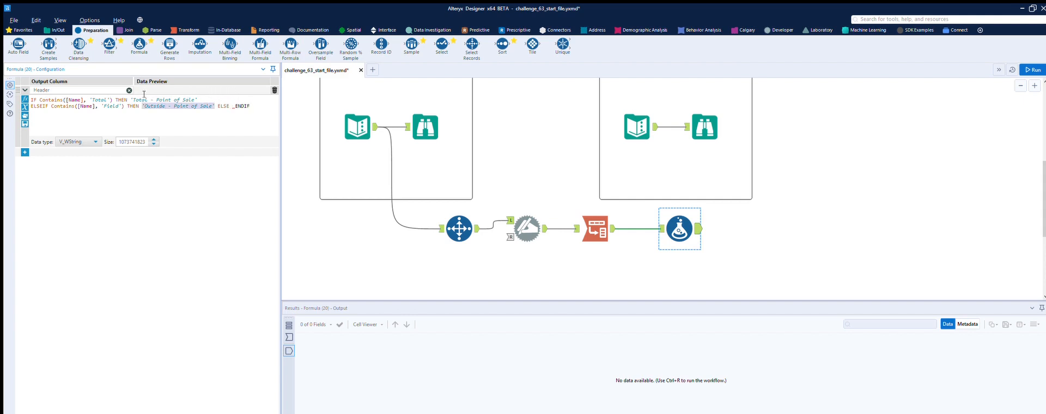
key("ctrl+c")
left_click(232, 105)
key("ctrl+v")
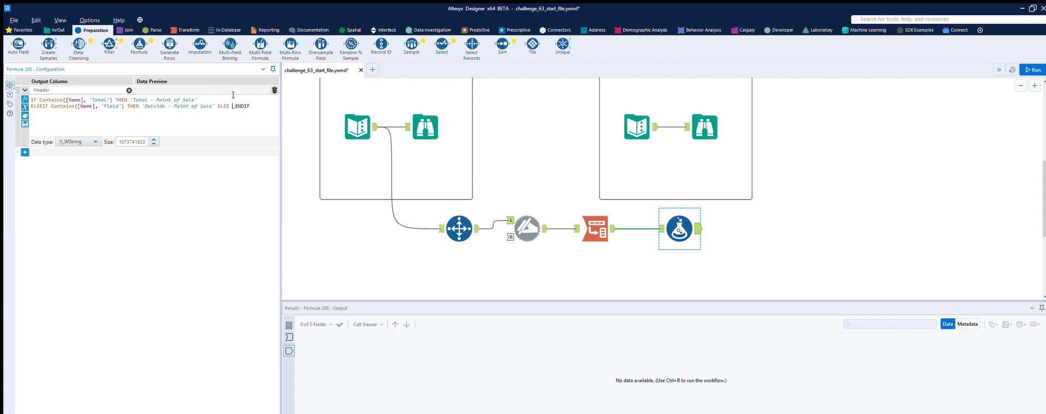
key("BackSpace")
key("BackSpace")
key("BackSpace")
type("Inside - Point of Sale'")
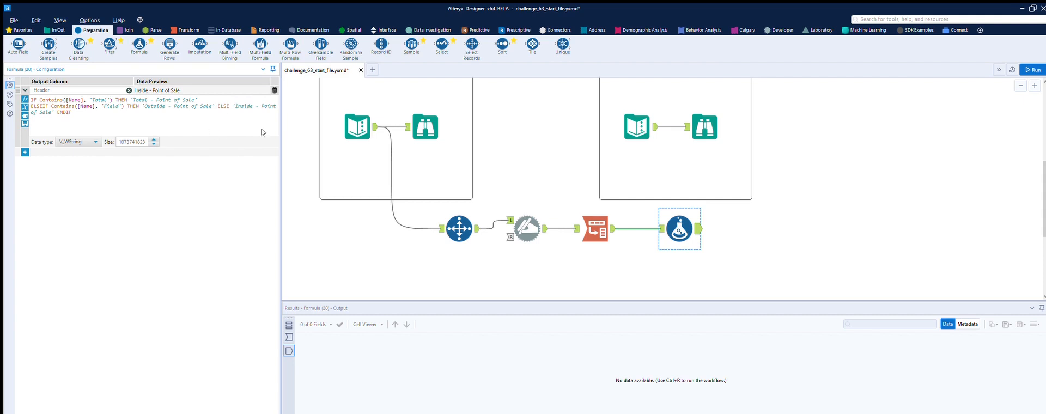
Step: Run the workflow and check the Header values against the Name column in the Formula tool's output
left_click(459, 228)
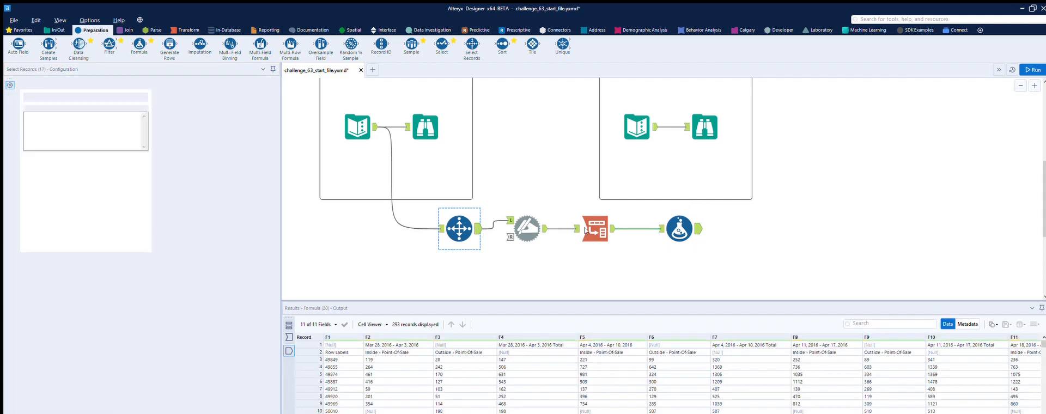
left_click(1033, 70)
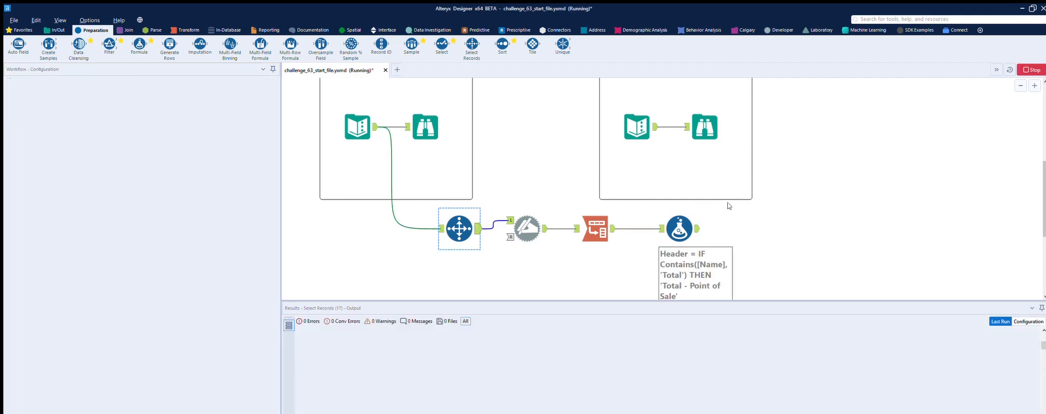
left_click(702, 218)
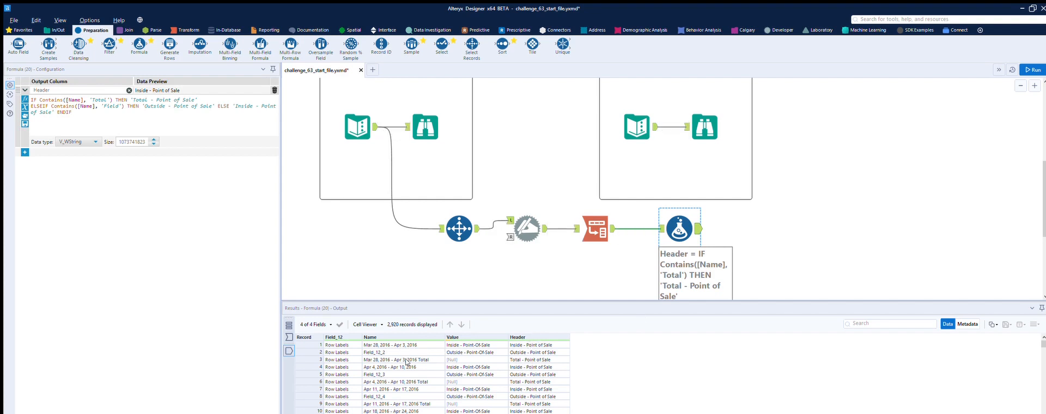
scroll(415, 346, "down", 5)
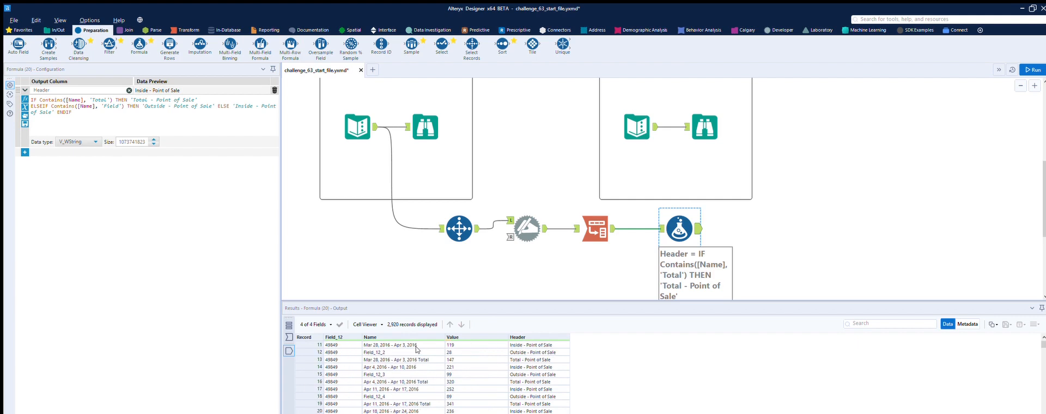
scroll(416, 349, "down", 1)
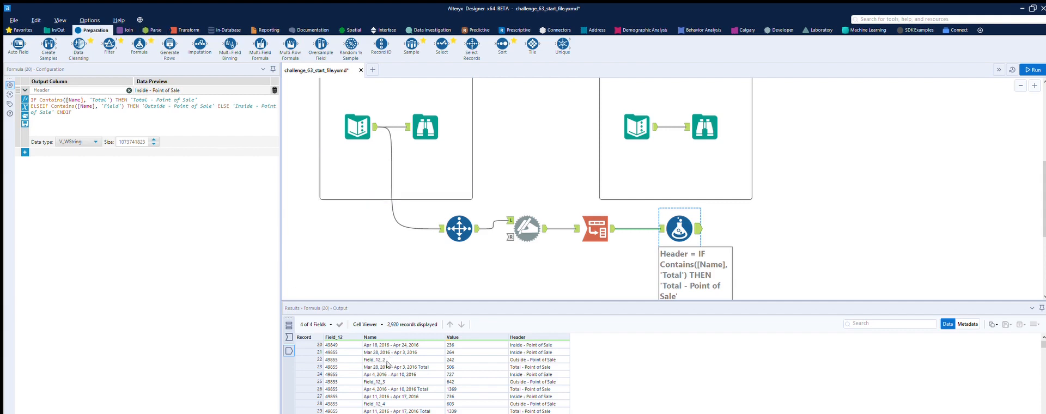
Step: Add a Text To Columns tool after the Formula tool and choose Name as the column to split
left_click(154, 30)
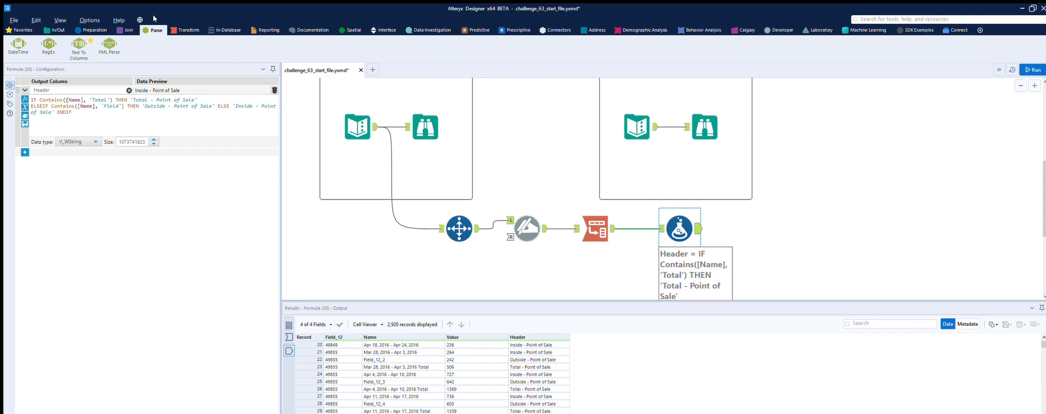
left_click_drag(86, 37, 766, 229)
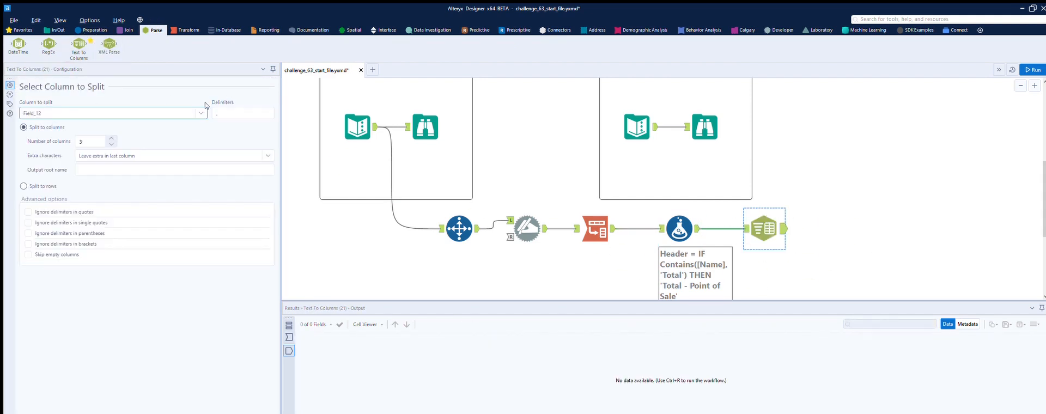
left_click(199, 112)
left_click(84, 123)
Step: Edit the Text To Columns delimiter, lower the number of columns by one, and run the workflow
left_click(226, 112)
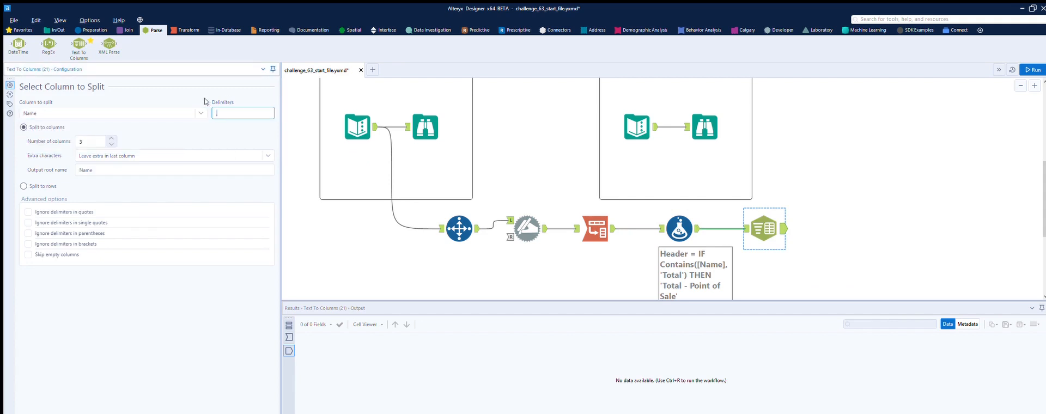
left_click(111, 144)
left_click(1031, 70)
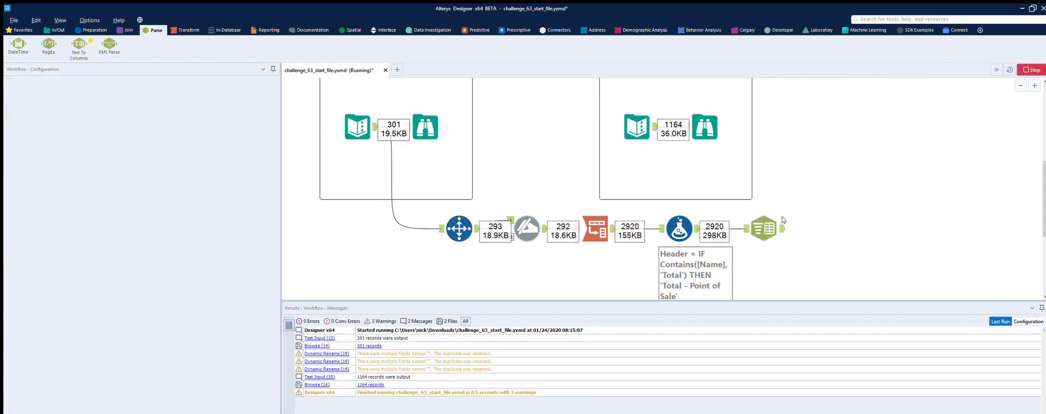
Step: Add a Multi-Row Formula tool after the Text To Columns tool and set it to update the existing field Name2
left_click(779, 222)
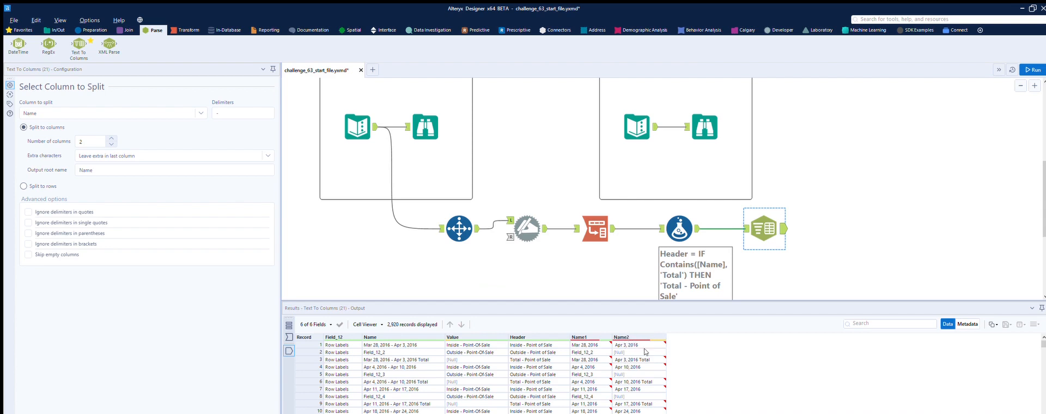
left_click(93, 30)
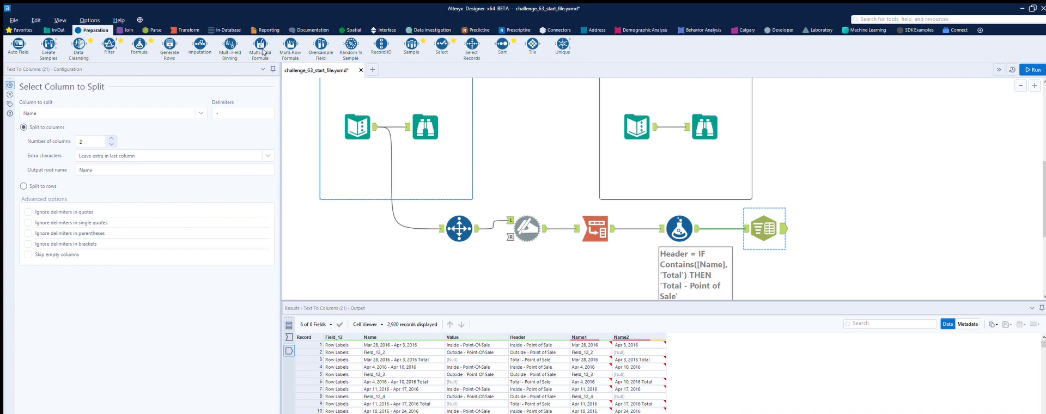
left_click_drag(290, 44, 840, 228)
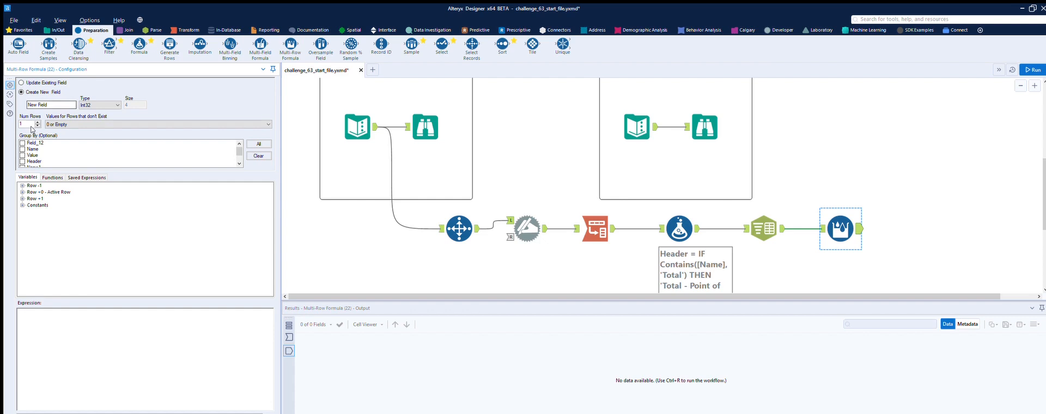
left_click(22, 82)
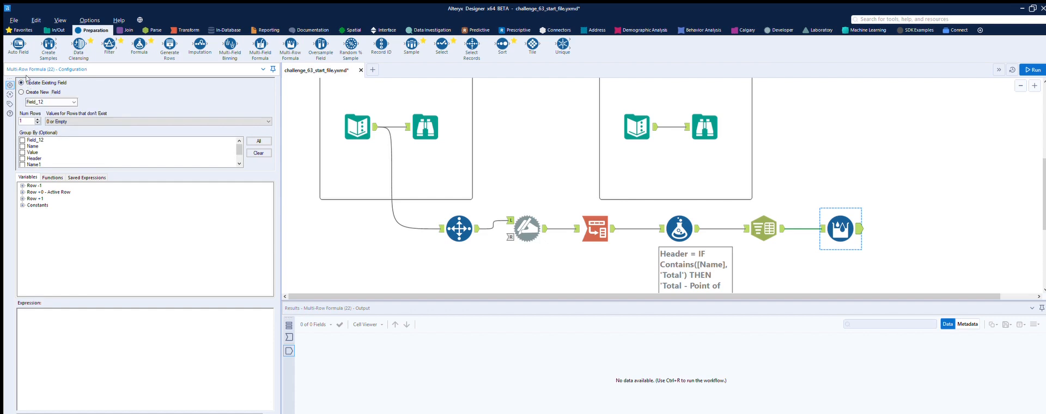
left_click(49, 124)
Step: Start the Multi-Row Formula expression with an IF THEN ELSE statement and use IsNull() as its condition
left_click(22, 193)
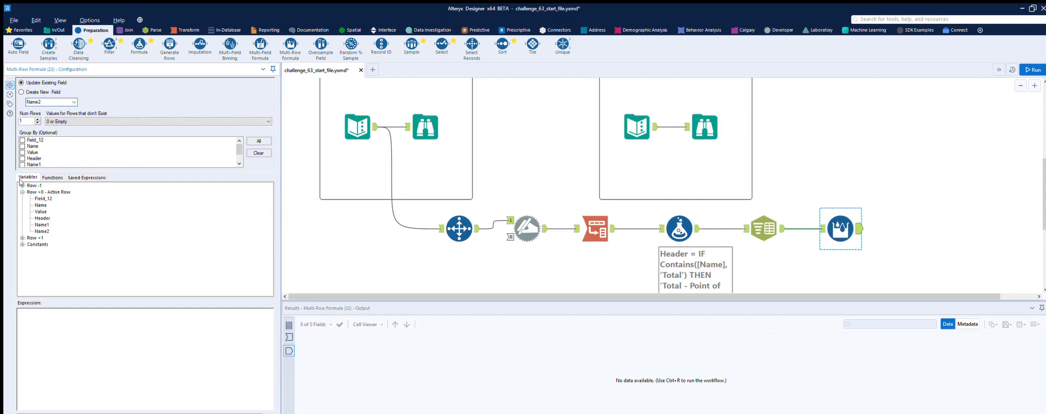
left_click(49, 177)
double_click(59, 193)
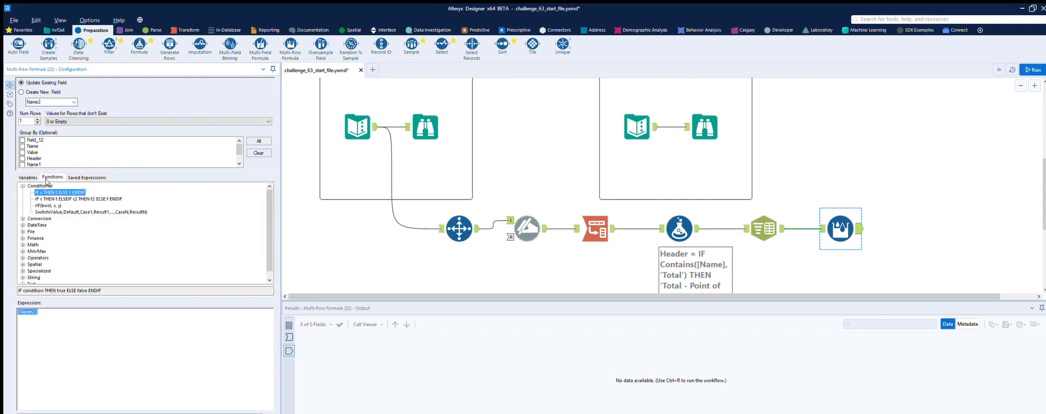
key("BackSpace")
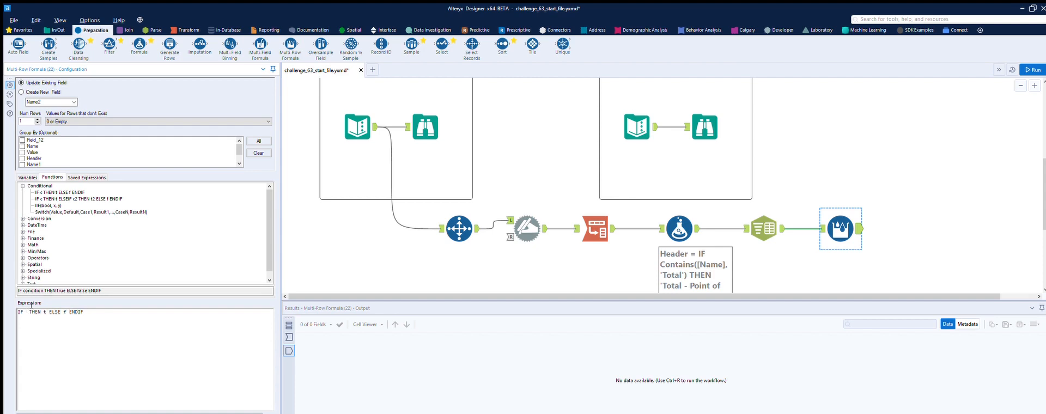
scroll(39, 227, "down", 1)
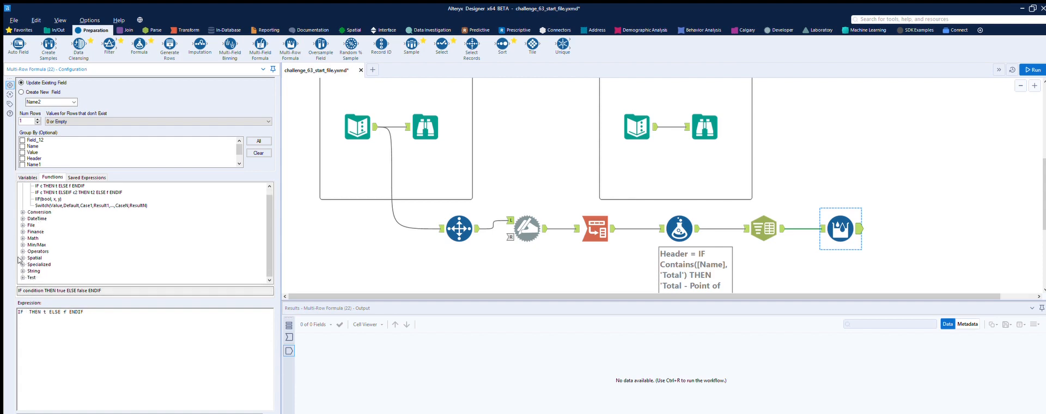
left_click(23, 277)
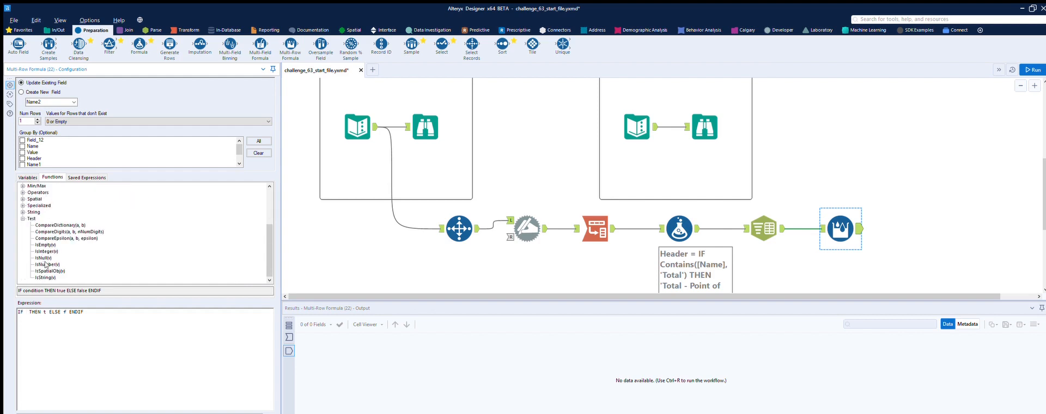
double_click(43, 258)
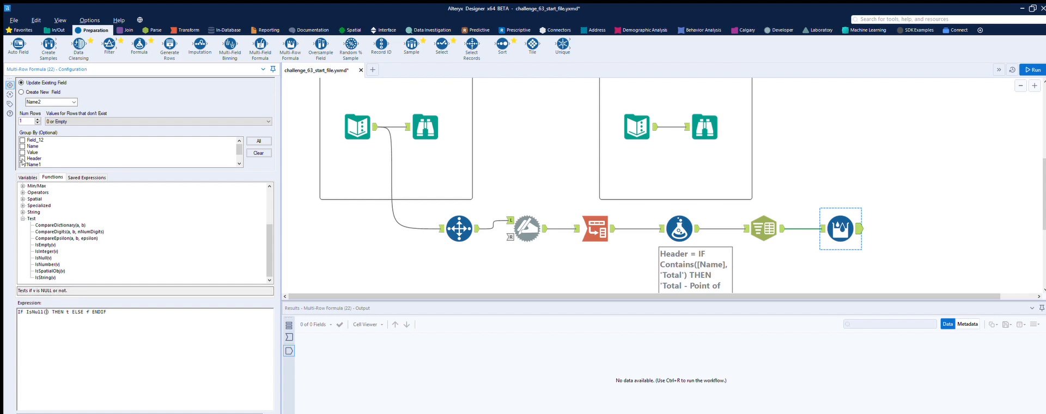
Step: Complete the expression as IF IsNull([Name2]) THEN [Row-1:Name2] ELSE [Name2] ENDIF and run the workflow
left_click(28, 177)
double_click(42, 231)
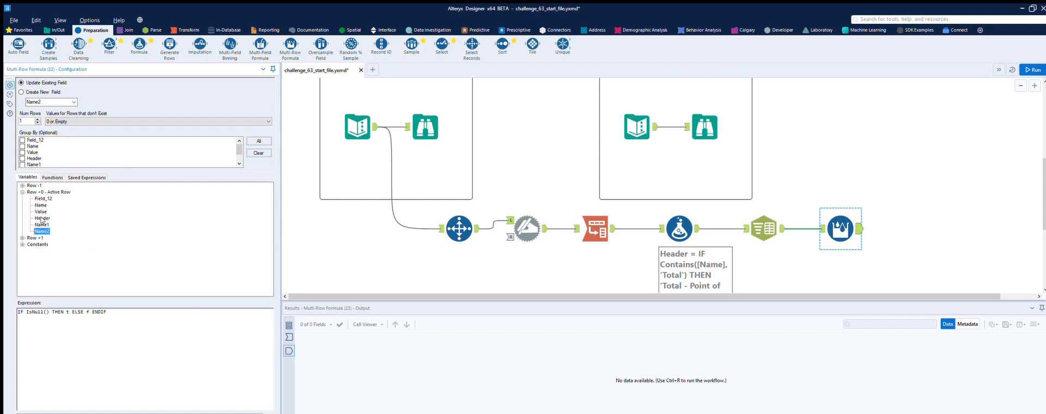
key("BackSpace")
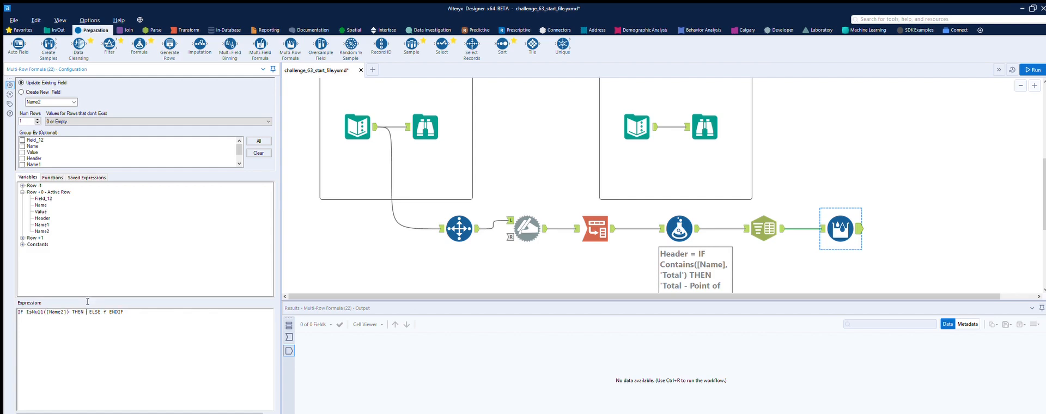
left_click(22, 186)
double_click(49, 224)
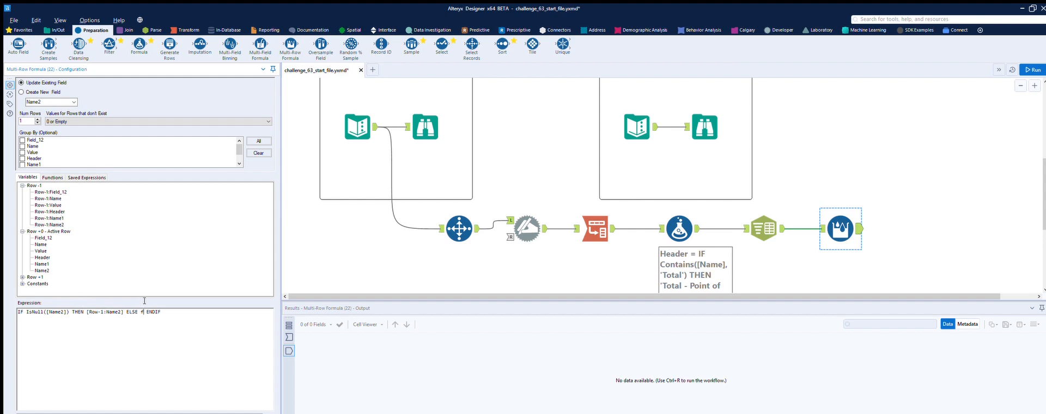
key("BackSpace")
double_click(42, 270)
left_click(973, 231)
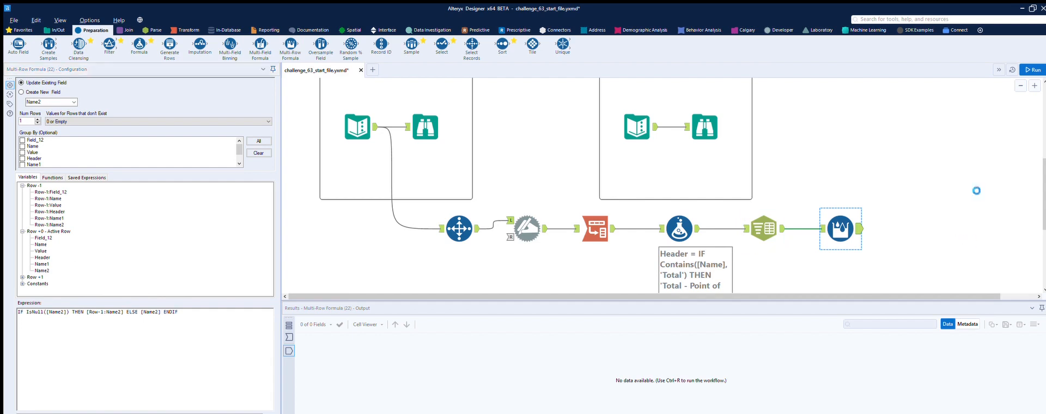
key("ctrl+r")
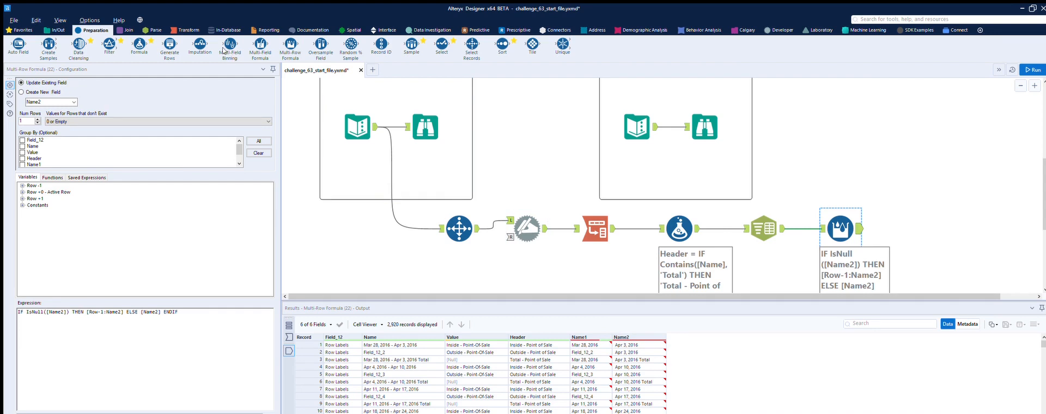
Step: Add a Formula tool after the Multi-Row Formula tool and choose Name2 as its output column
left_click_drag(139, 37, 920, 232)
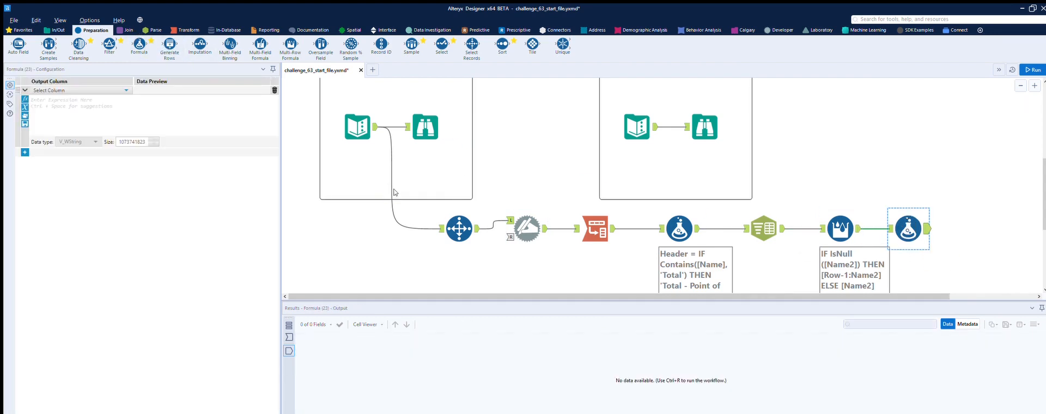
left_click(54, 90)
left_click(47, 153)
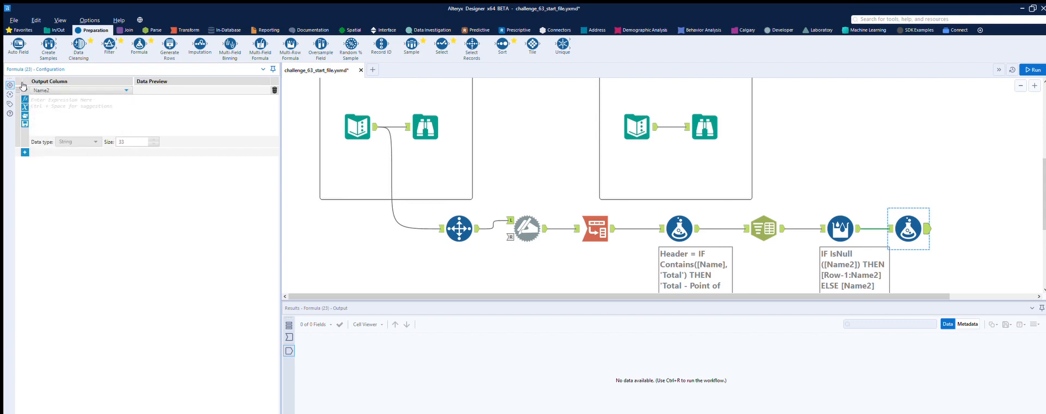
Step: Insert the Trim(String,y) function into the Name2 expression
left_click(25, 99)
key("Down")
key("Down")
key("Down")
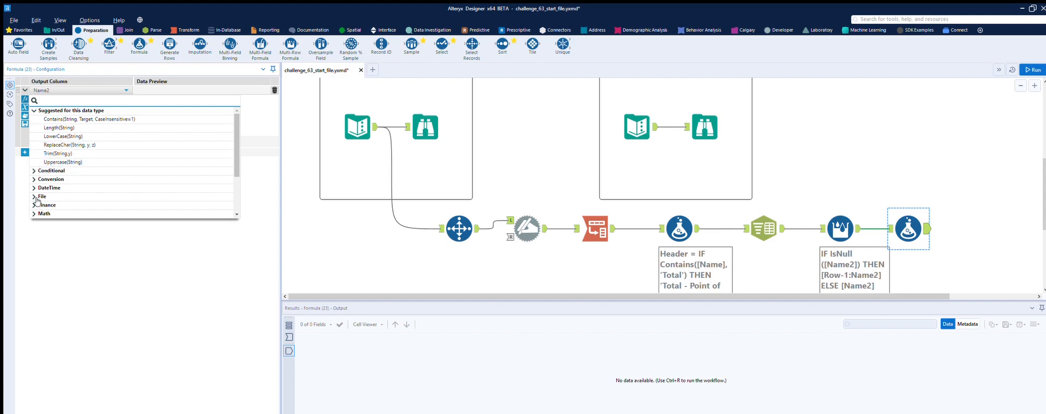
scroll(48, 182, "down", 3)
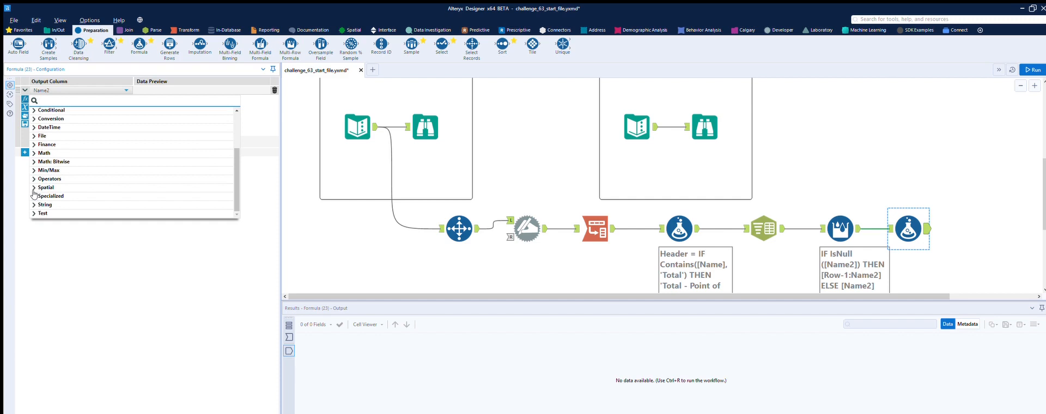
scroll(33, 193, "up", 3)
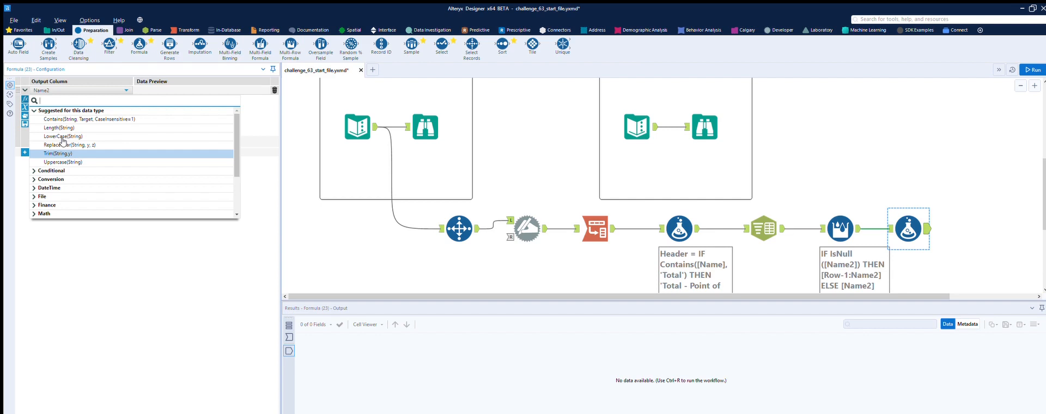
key("Return")
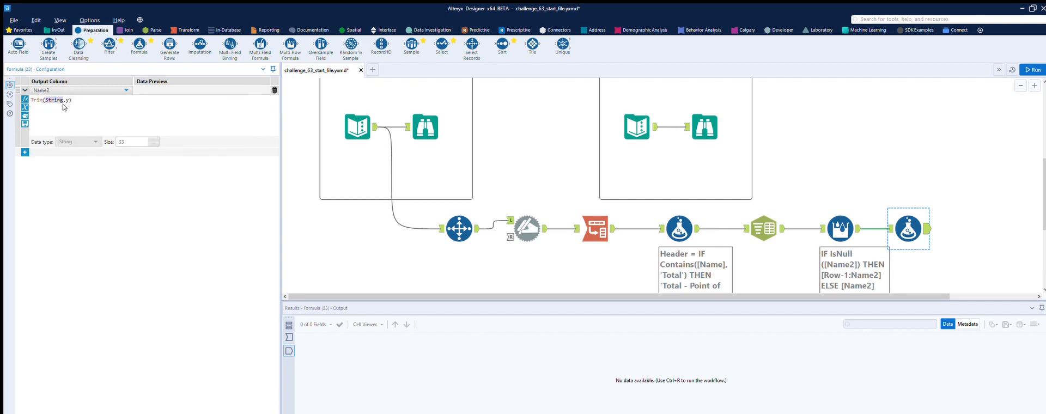
Step: Complete the expression as Trim([Name2],'Total'), run the workflow and check the Formula tool's output
type("[")
key("Down")
key("Down")
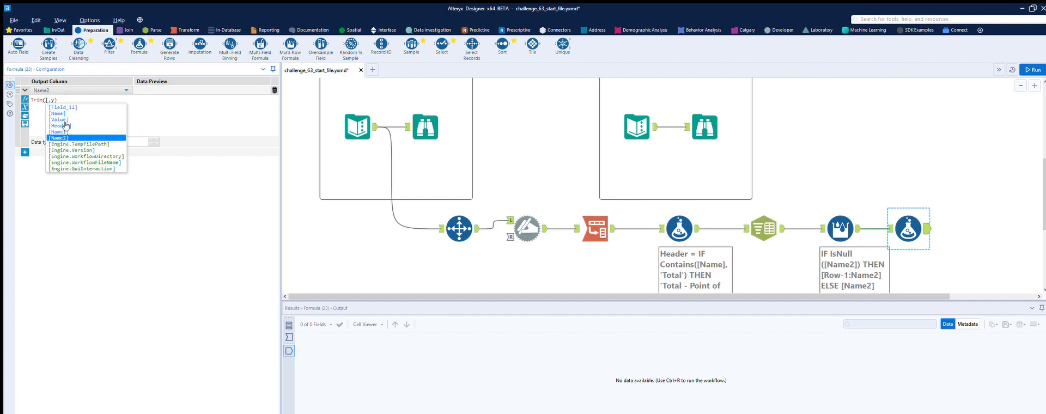
key("Return")
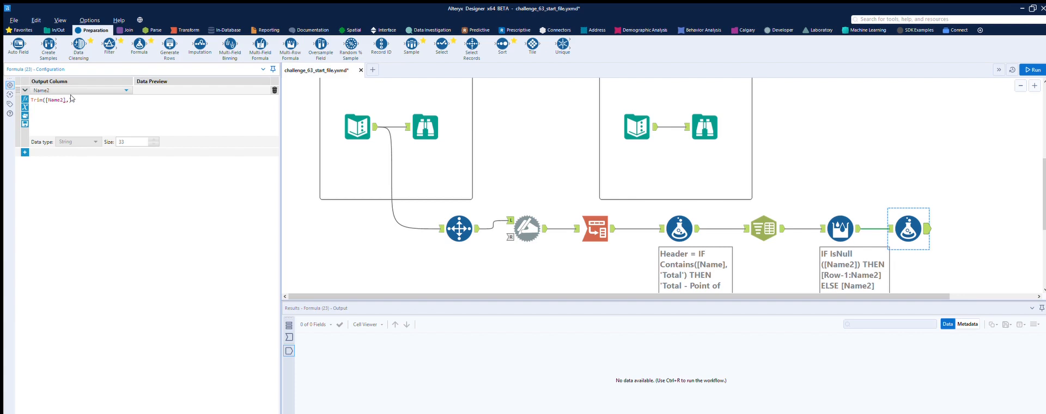
type("'Tot")
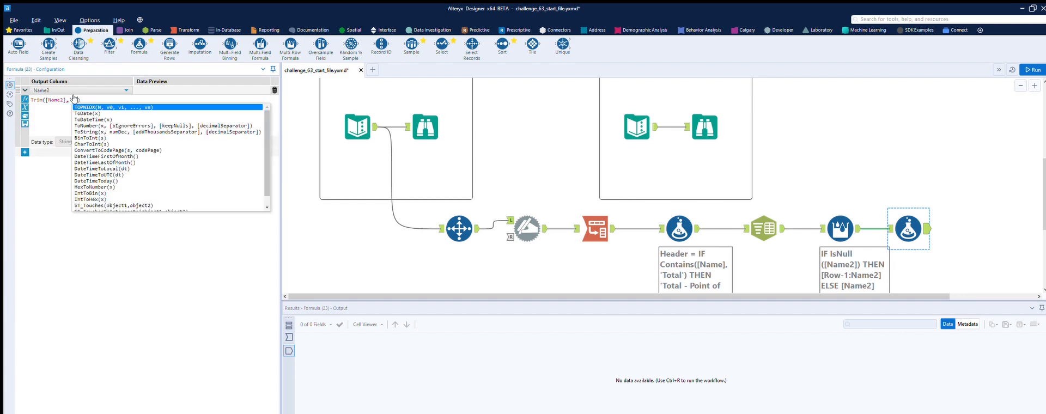
type("al'")
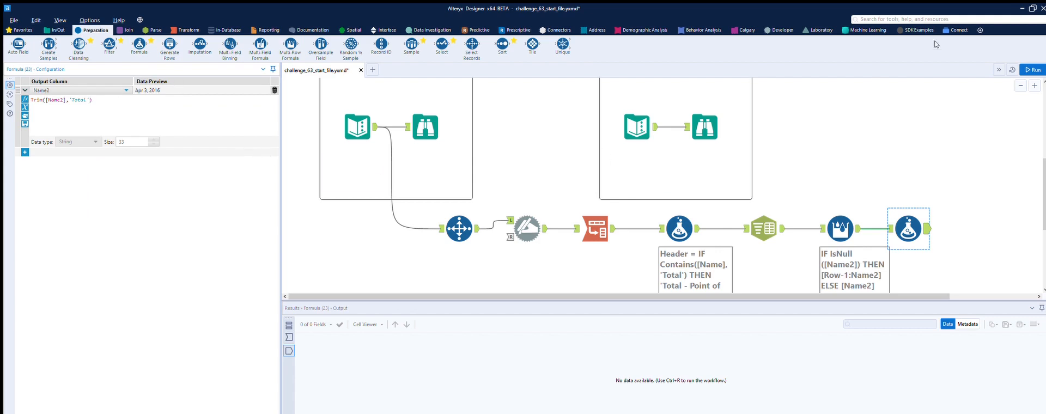
left_click(1030, 69)
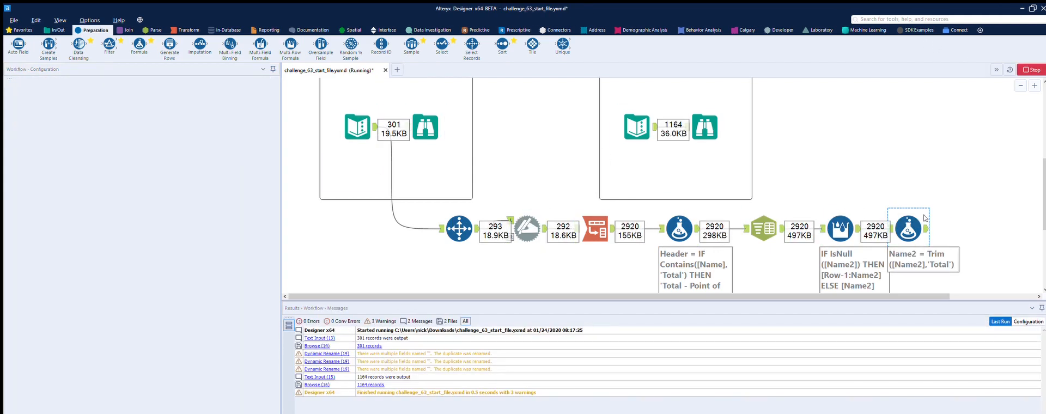
left_click(926, 222)
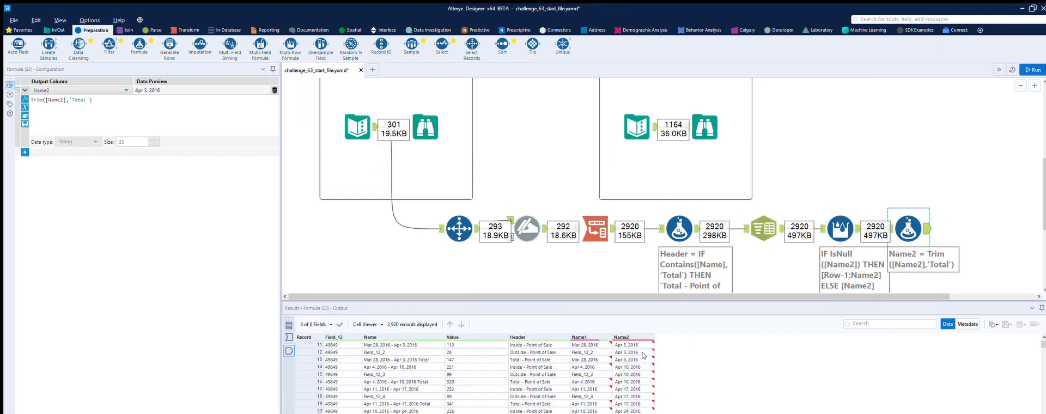
Step: Add a Data Cleansing tool after the Name2 Formula tool, run the workflow and view the cleansed output
left_click_drag(83, 57, 976, 228)
left_click(1033, 70)
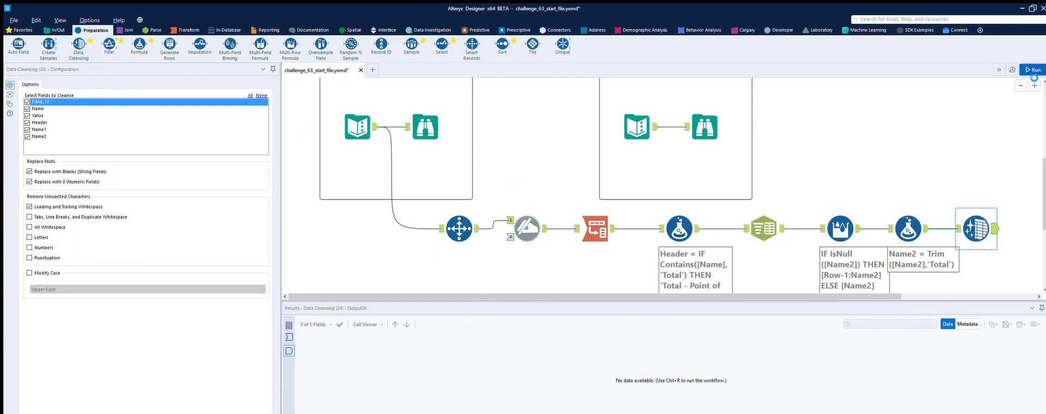
left_click(993, 218)
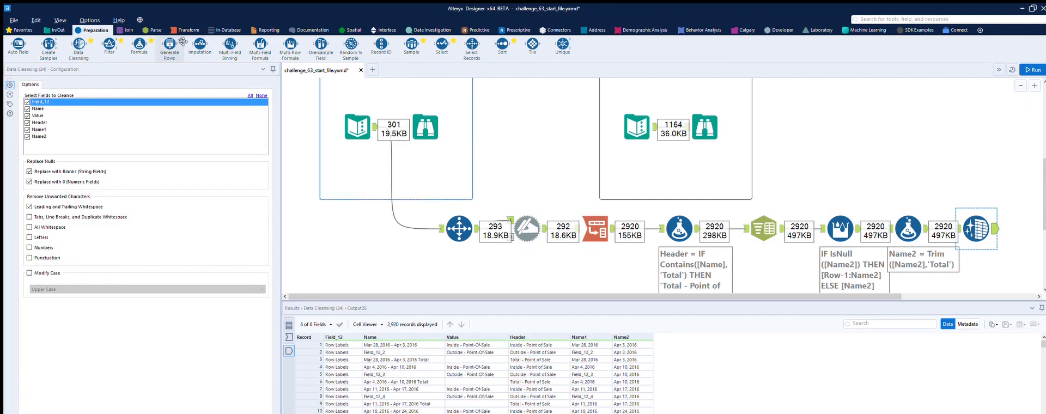
Step: Place a Select tool below the existing tool row and connect the Data Cleansing output to it
scroll(825, 159, "down", 1)
scroll(826, 159, "down", 3)
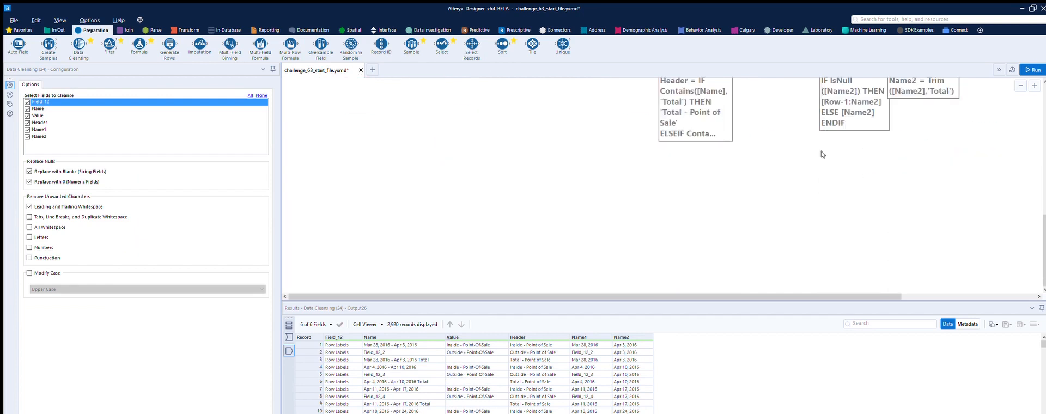
scroll(825, 158, "up", 1)
left_click_drag(456, 42, 369, 227)
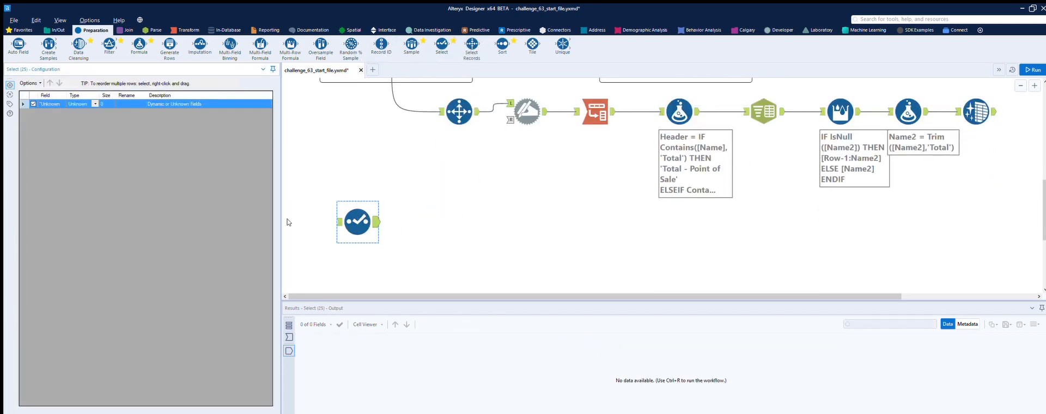
left_click_drag(995, 111, 347, 205)
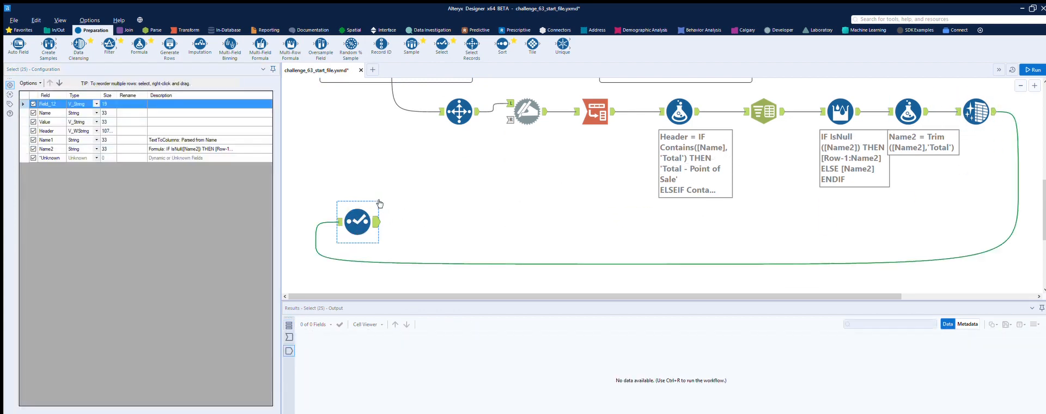
Step: Rename Field_12 to DMA in the Select tool and deselect the Name, Value and Name1 fields
left_click(123, 103)
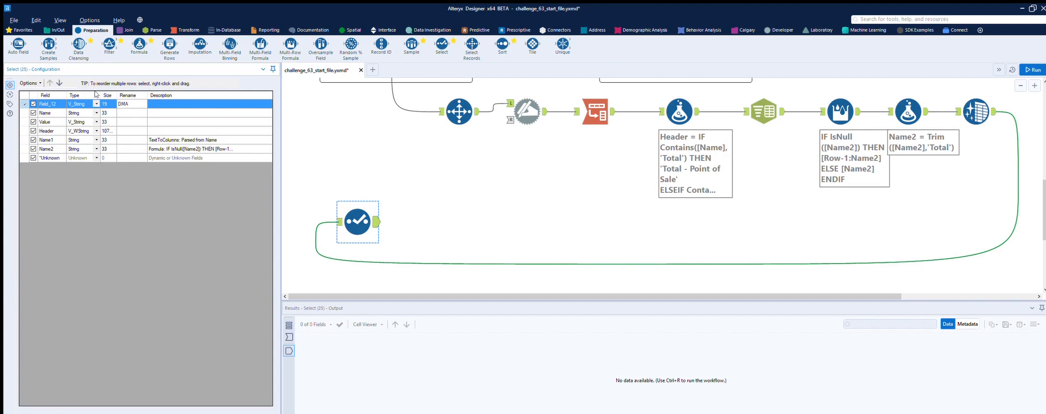
left_click(971, 109)
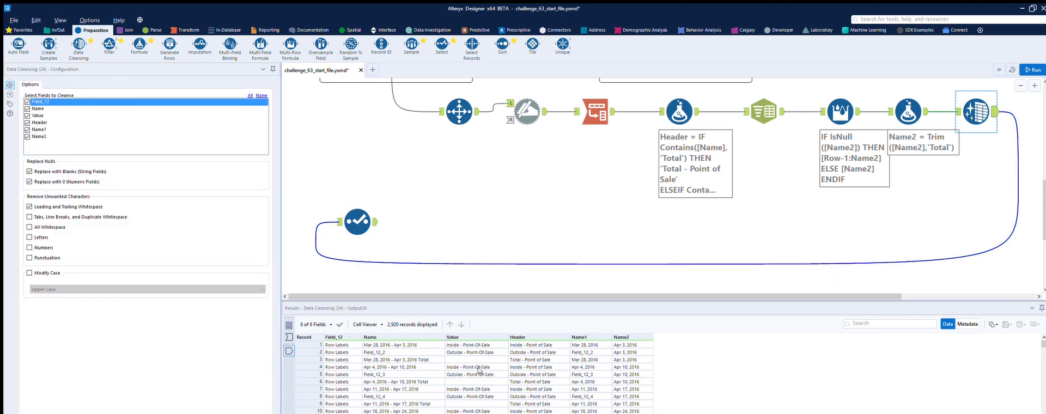
left_click(367, 215)
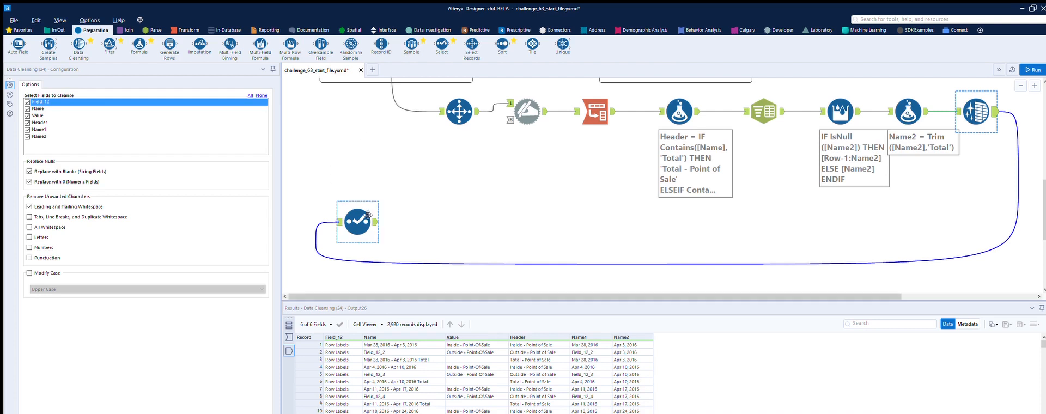
left_click(33, 112)
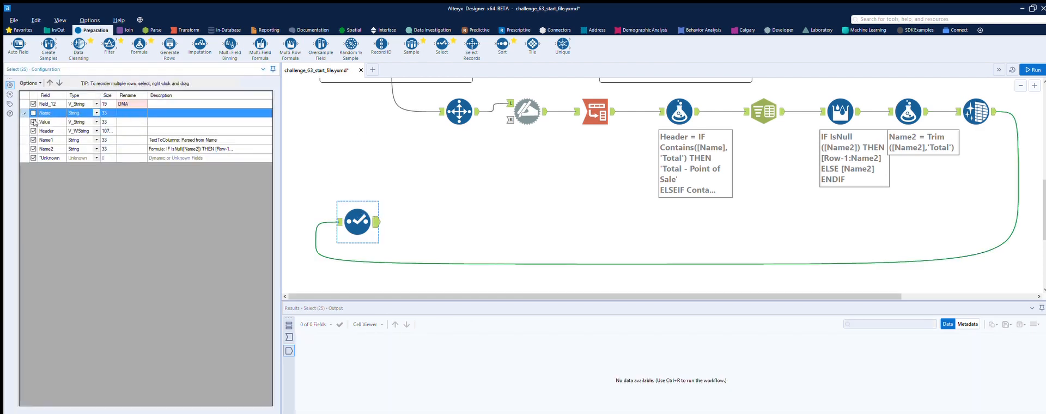
left_click(33, 122)
left_click(33, 139)
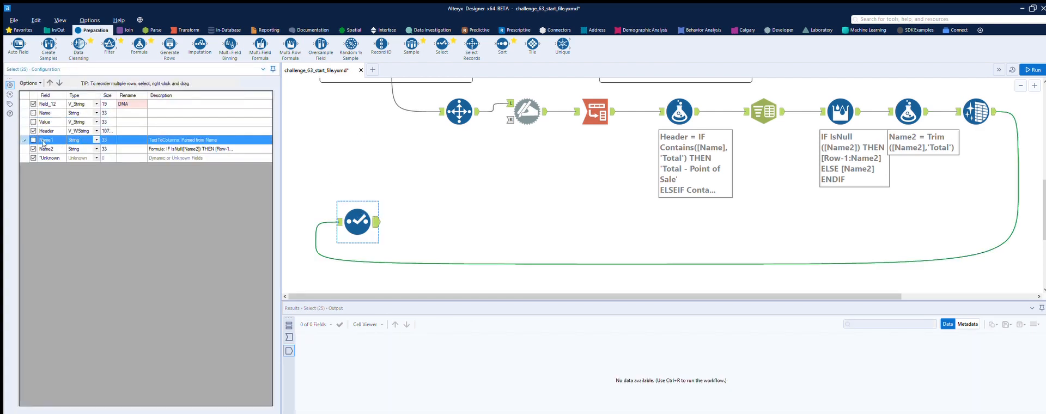
Step: Run the workflow and compare the Select tool's output with the expected output data
left_click(1035, 69)
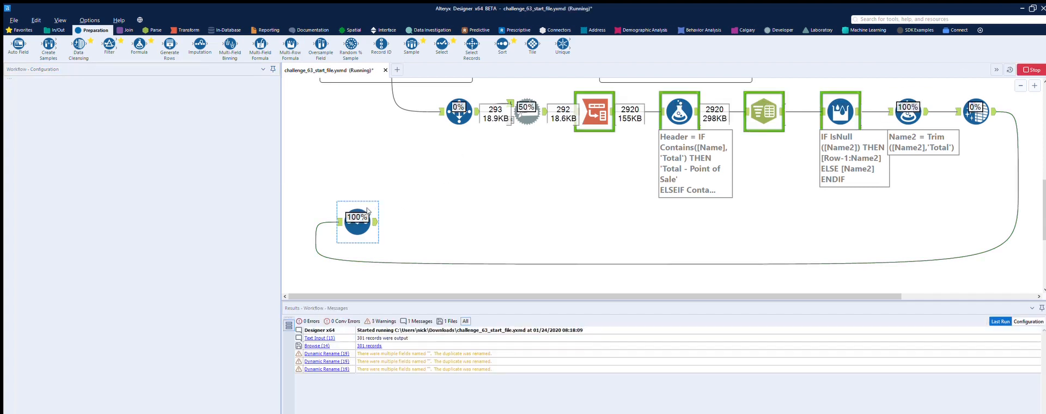
scroll(411, 349, "down", 2)
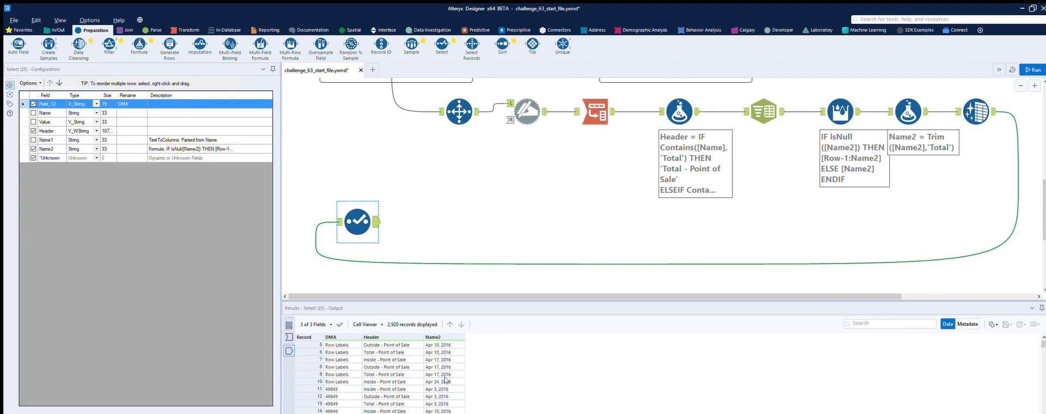
scroll(445, 379, "up", 2)
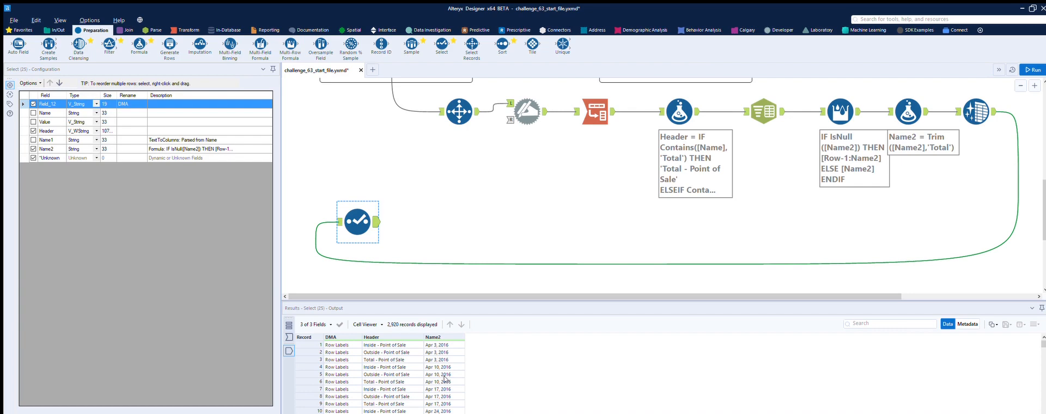
scroll(520, 215, "up", 3)
left_click(648, 115)
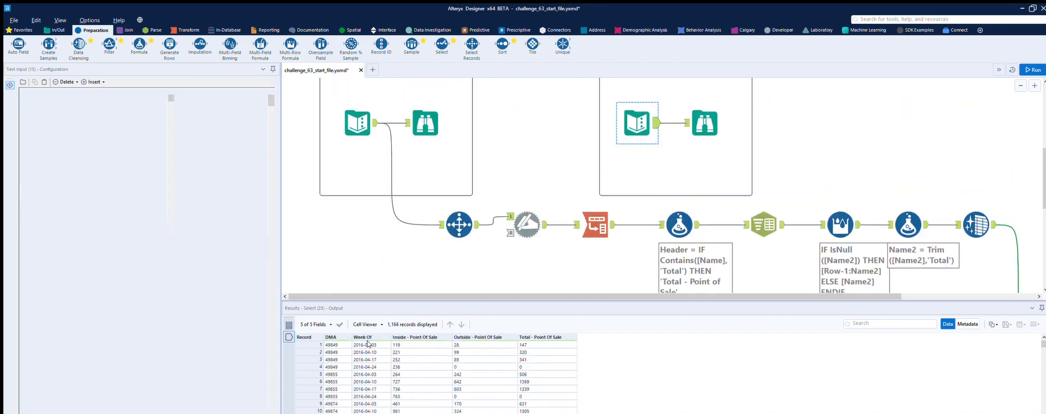
scroll(482, 272, "down", 2)
left_click(358, 249)
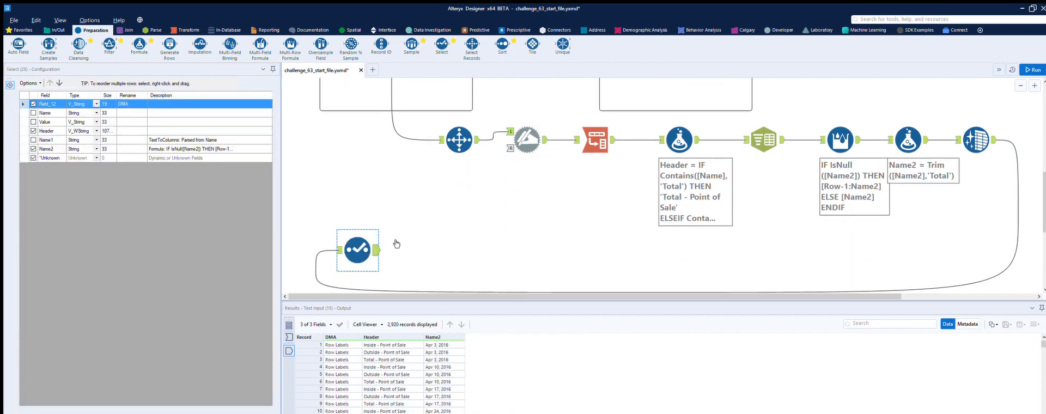
Step: Add a DateTime tool after the Select tool and view its incoming data
left_click(154, 30)
left_click_drag(18, 43, 443, 250)
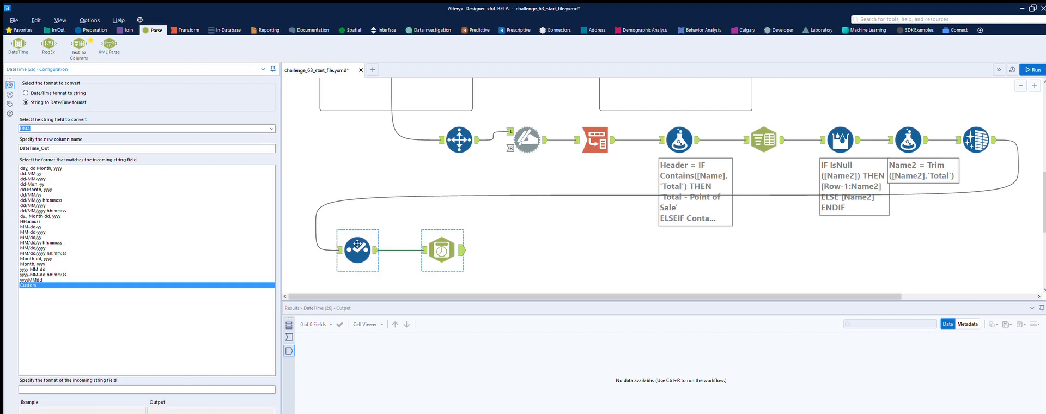
left_click(374, 240)
left_click(430, 240)
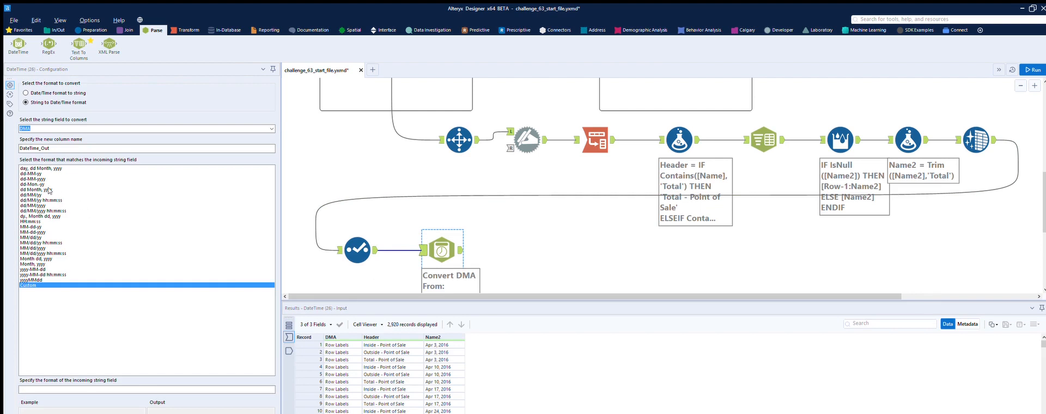
Step: Configure the DateTime tool to convert Name2 from the custom string format Mon dd, yyyy, and run the workflow
left_click(36, 259)
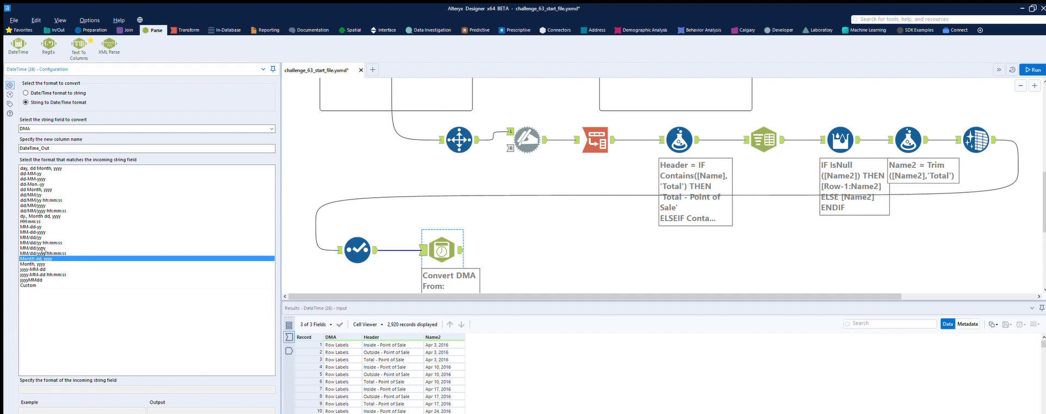
left_click(57, 128)
left_click(271, 128)
left_click(204, 147)
left_click(31, 285)
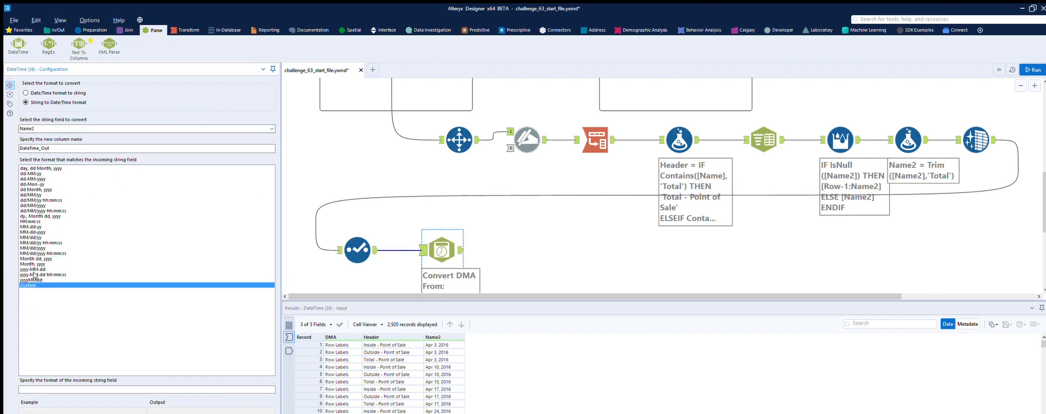
left_click(42, 389)
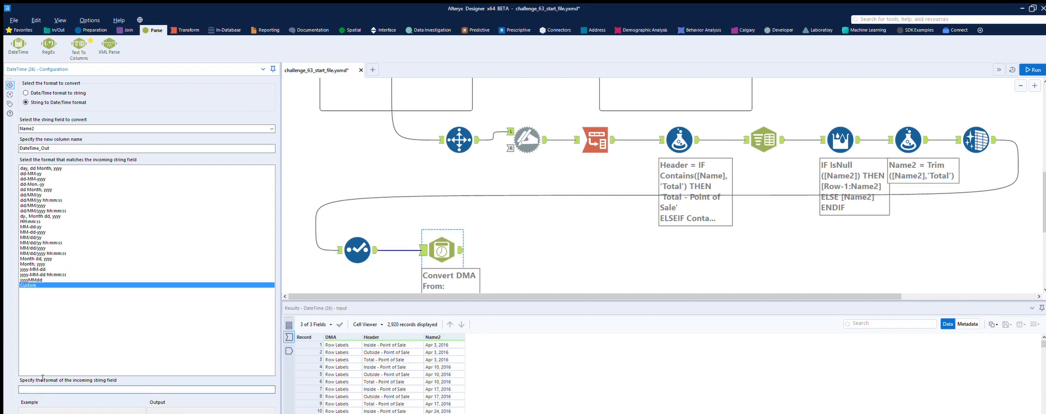
type("Mon dd, yyyy")
left_click(1032, 69)
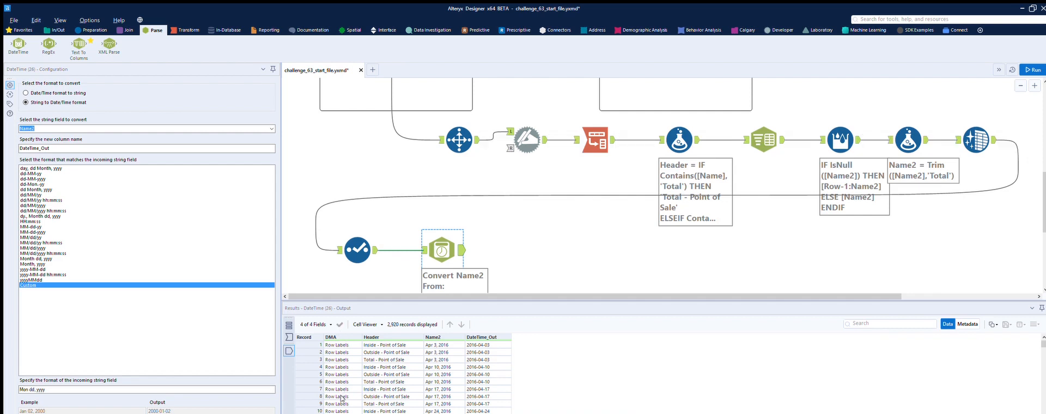
Step: Add a Filter tool after the DateTime tool with DMA does not equal Row Labels, and run the workflow
left_click(93, 30)
left_click_drag(109, 44, 535, 242)
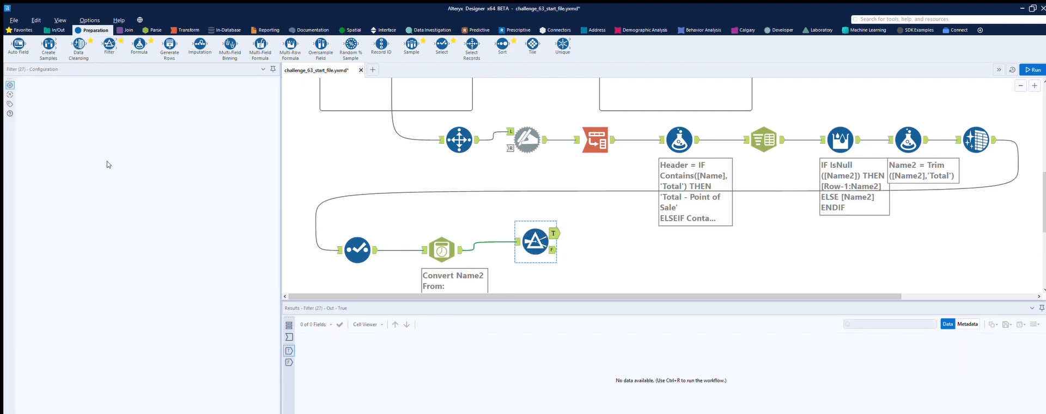
left_click(78, 116)
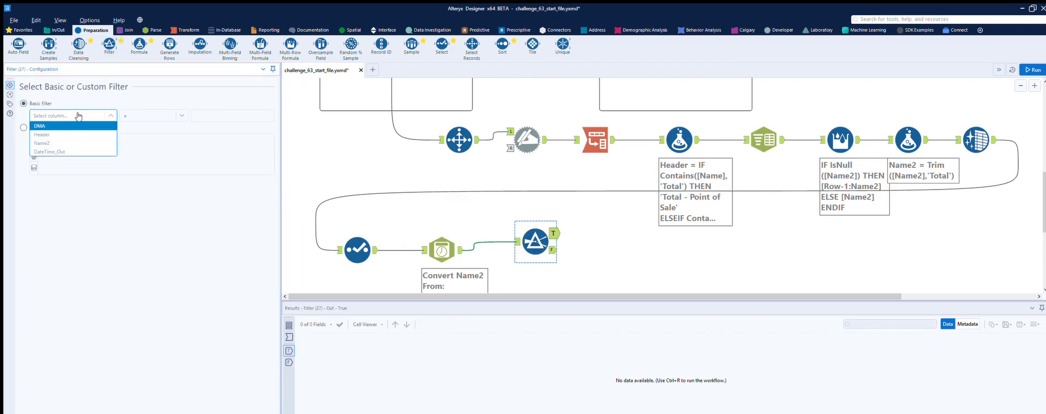
left_click(39, 126)
left_click(209, 115)
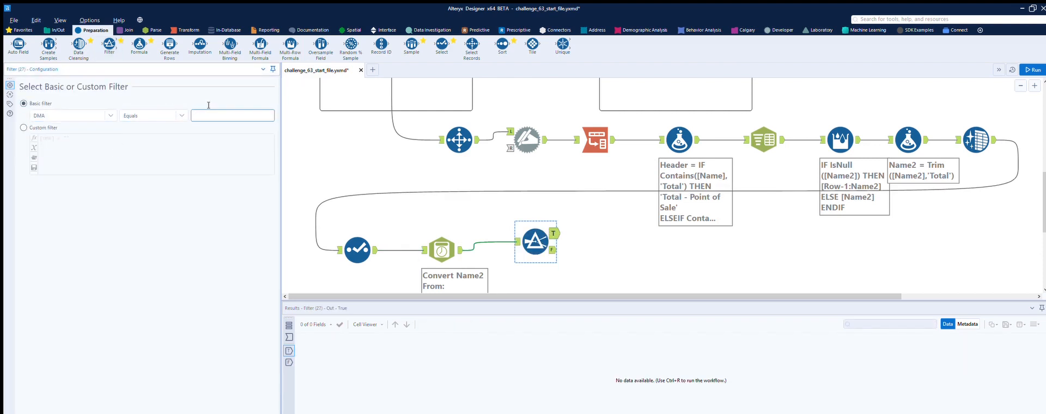
left_click(181, 115)
left_click(143, 131)
key("ctrl+r")
left_click(581, 248)
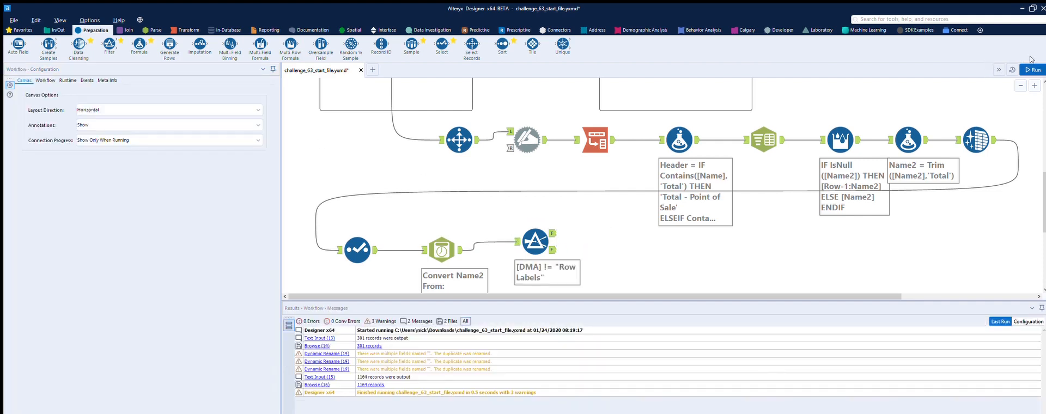
key("ctrl+r")
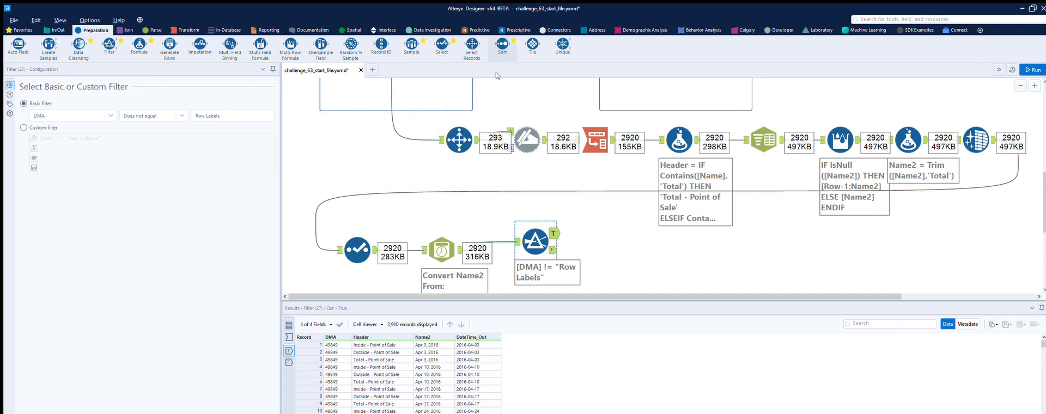
Step: Check the expected output's columns, name the DateTime tool's new column Week of, rerun the workflow and view the Filter's True output
scroll(544, 191, "up", 3)
left_click(636, 123)
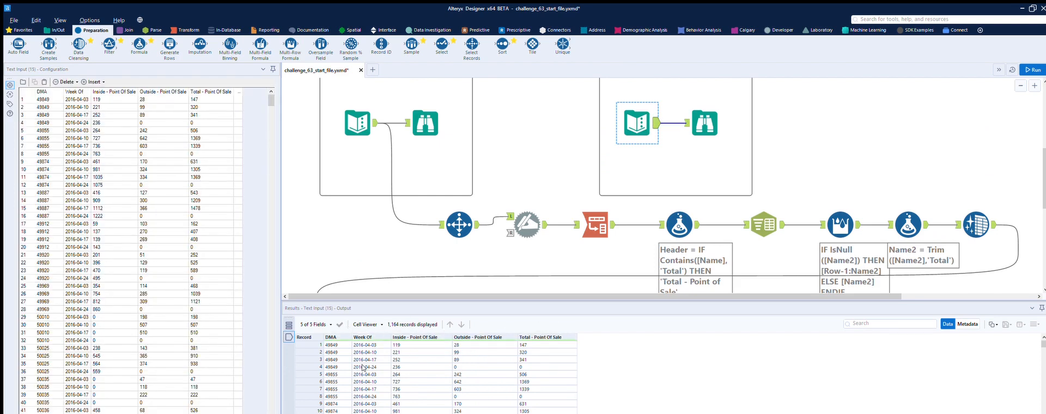
scroll(408, 229, "down", 3)
left_click(455, 242)
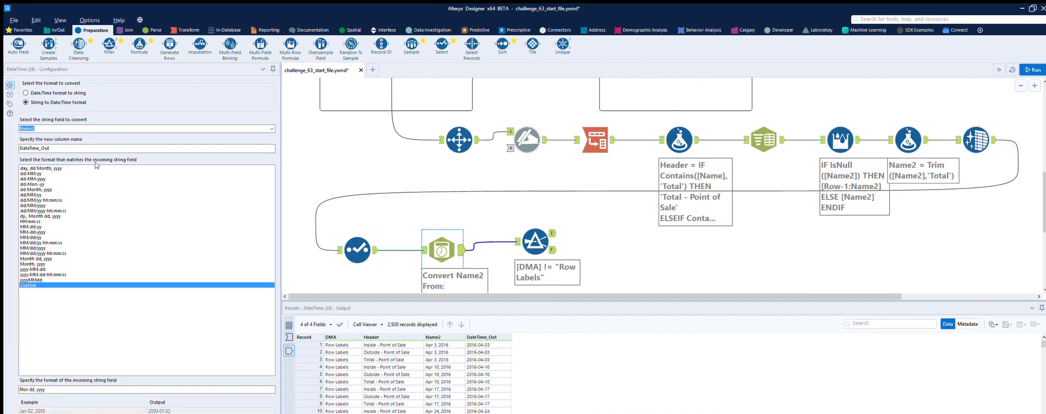
type("Week of")
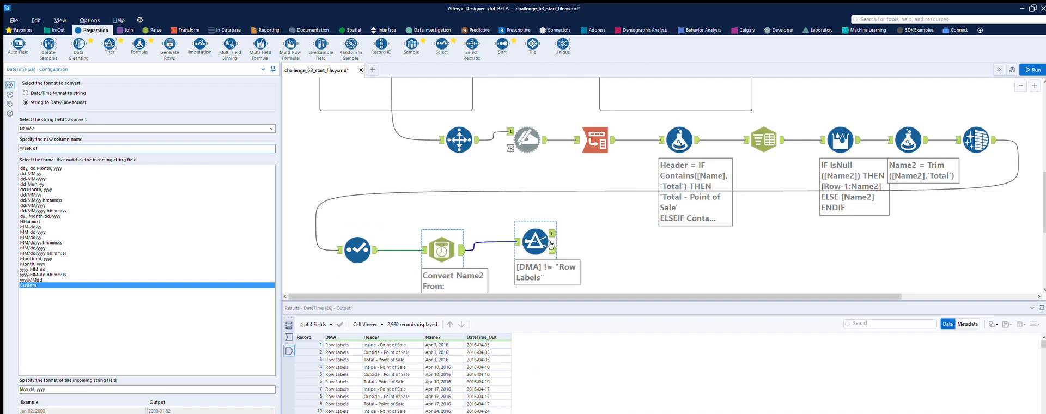
left_click(550, 245)
left_click(1031, 69)
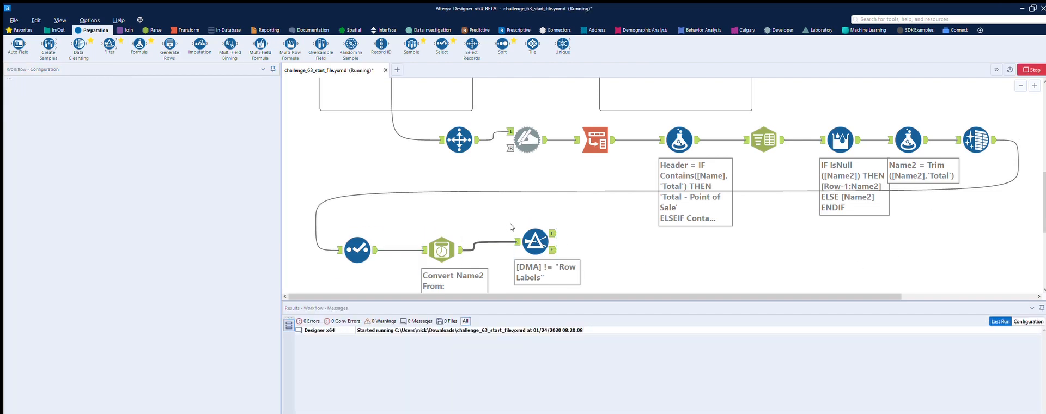
left_click(552, 224)
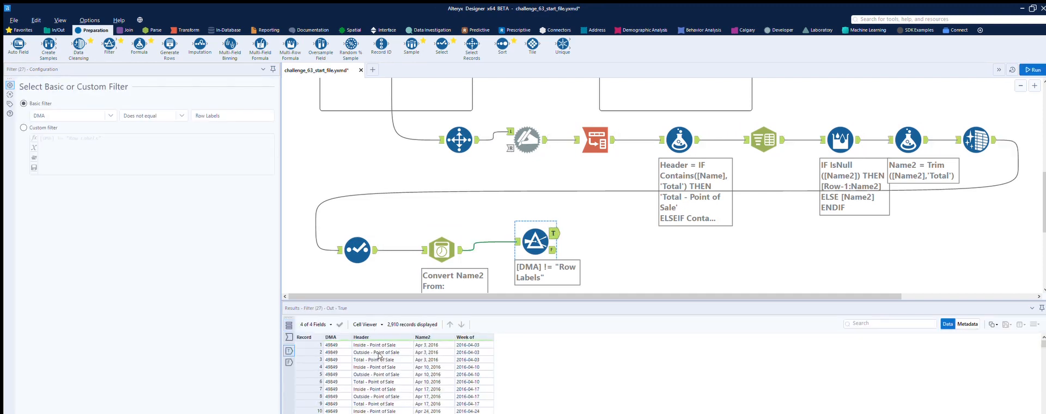
Step: Include the Value field again in the first Select tool, run the workflow and view the Filter's True output
left_click(373, 235)
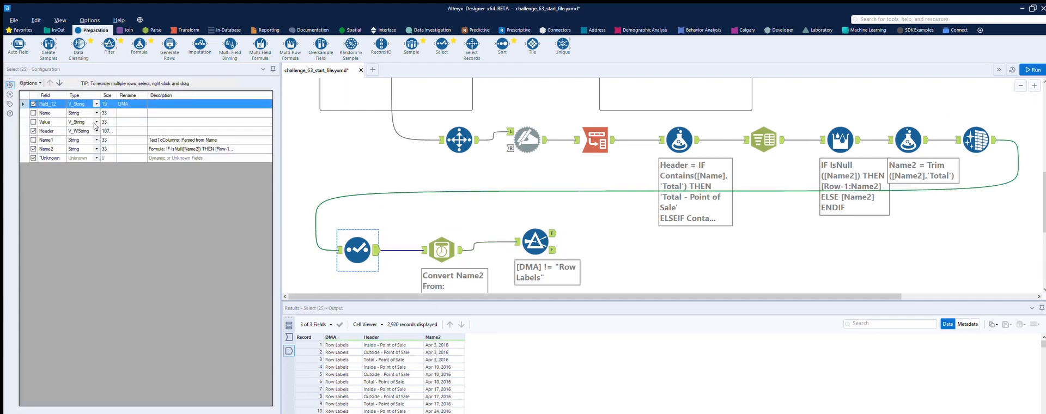
left_click(33, 121)
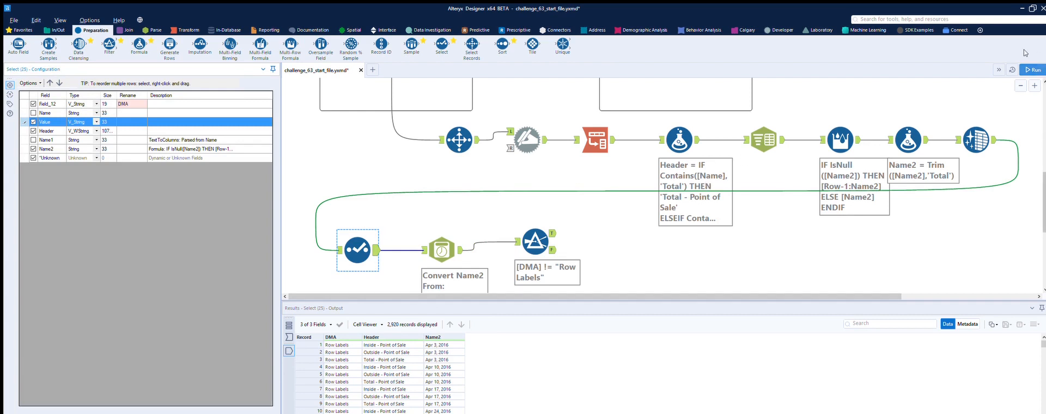
left_click(1031, 70)
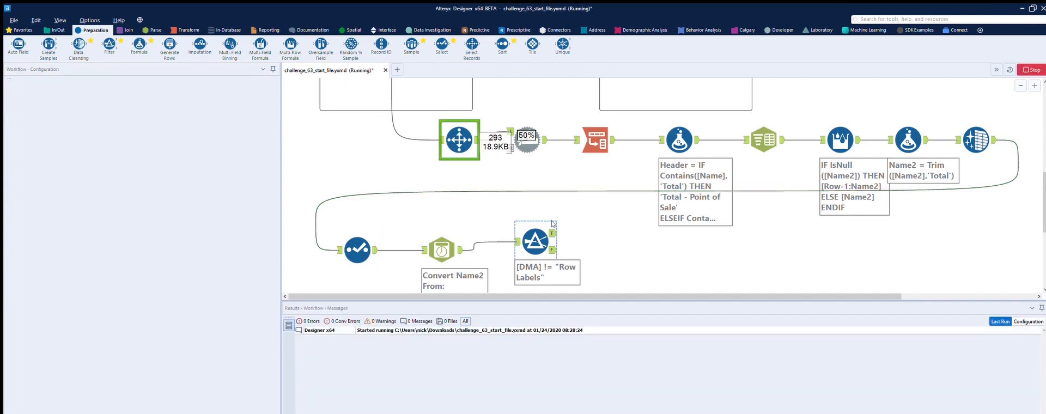
left_click(552, 233)
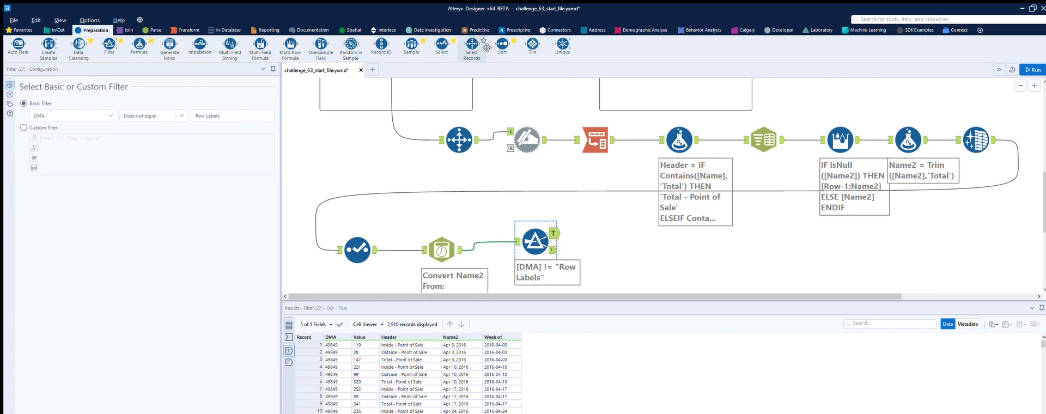
Step: Add a Select tool to the Filter's True output, deselect Name2, run the workflow and view the result
left_click_drag(441, 44, 603, 233)
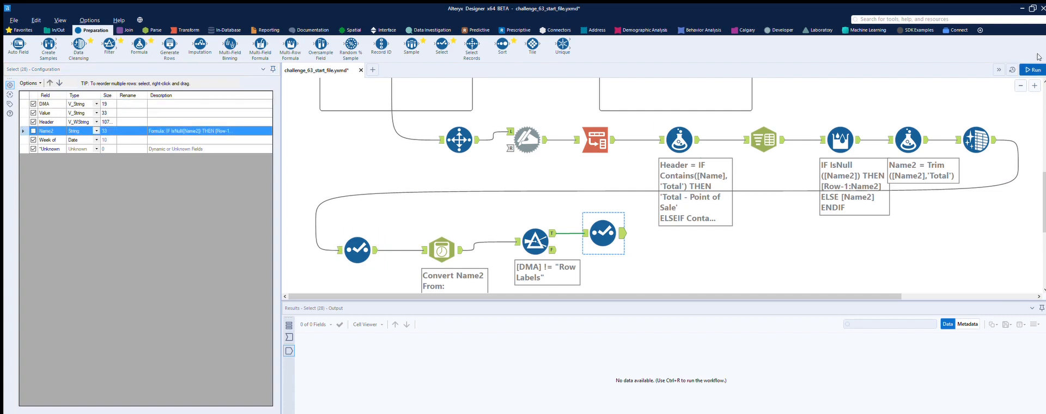
key("ctrl+r")
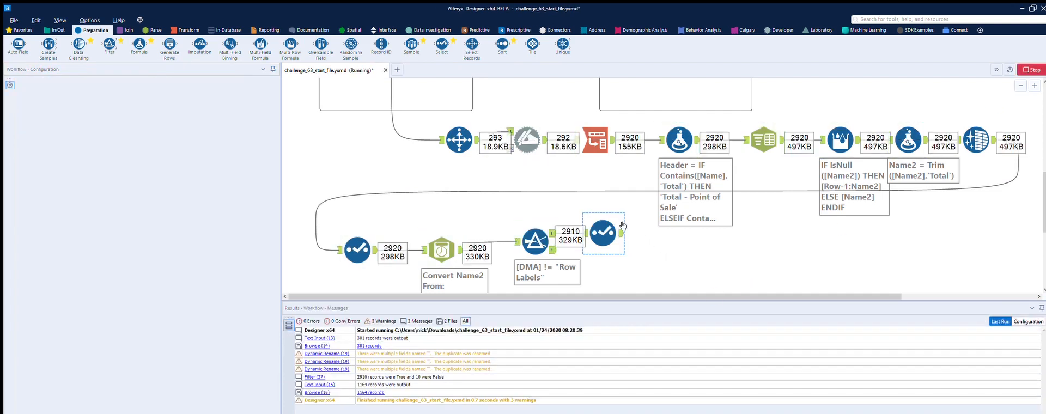
left_click(621, 222)
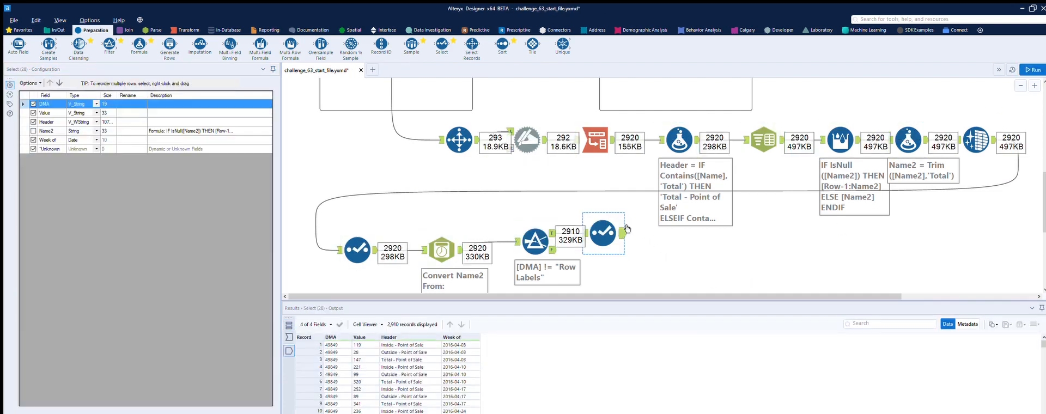
Step: Add a Cross Tab after the last Select tool, grouped by DMA and Week of, with Header as headers and concatenated Value, and run the workflow
left_click(183, 30)
left_click_drag(79, 46, 707, 243)
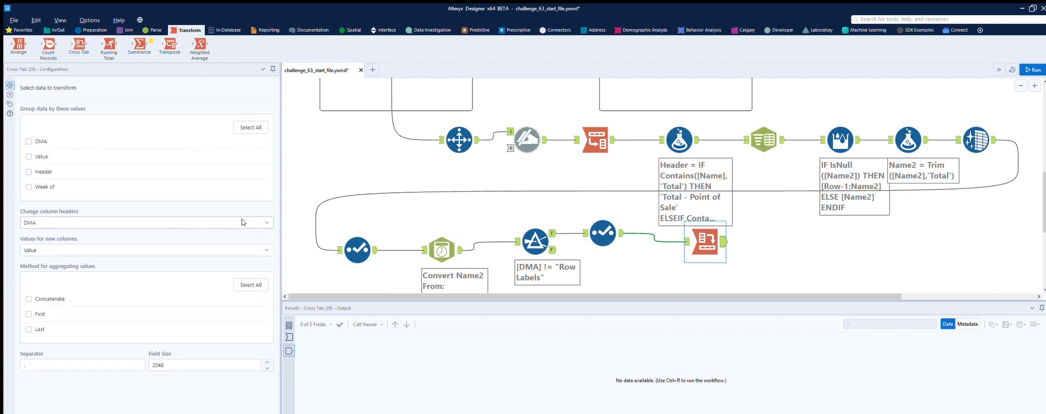
left_click(29, 139)
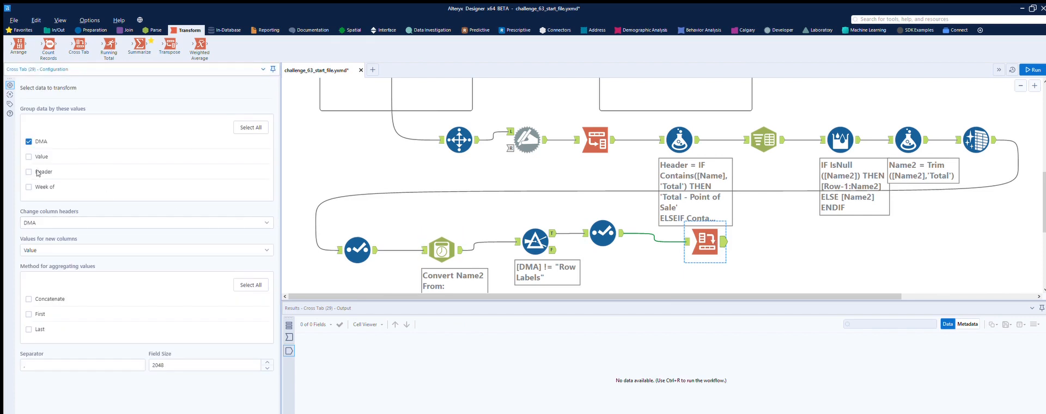
left_click(29, 187)
left_click(42, 223)
left_click(33, 264)
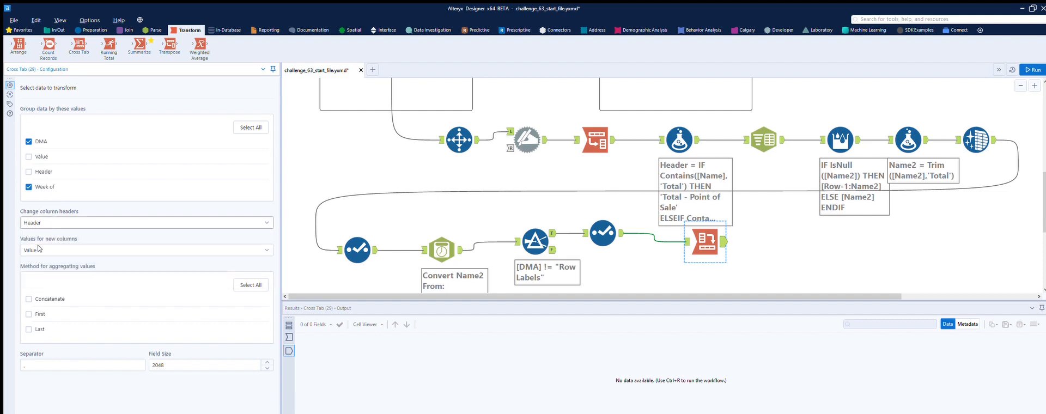
left_click(29, 298)
left_click(1032, 70)
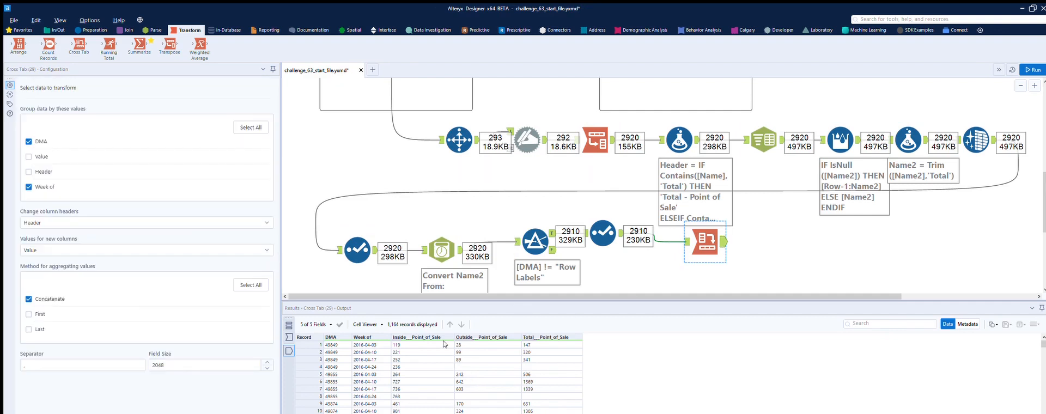
Step: Compare the Cross Tab output with the expected output's column names, record count and empty values
scroll(828, 101, "up", 2)
left_click(706, 87)
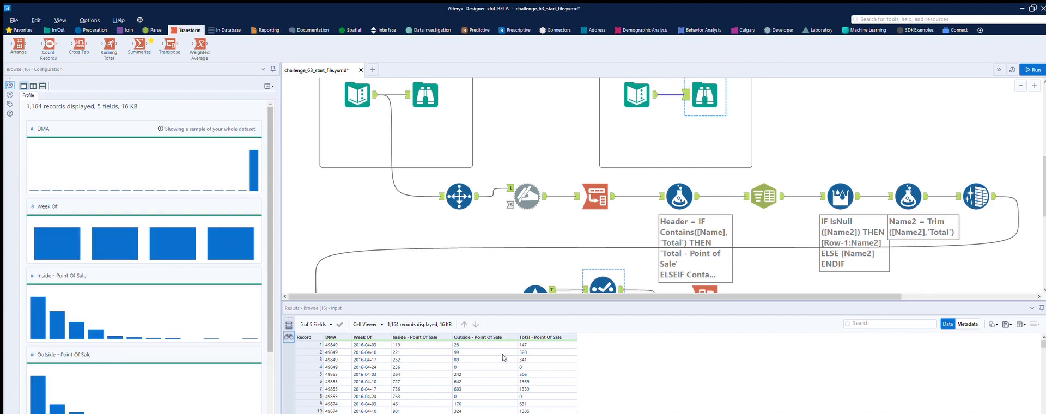
scroll(719, 238, "down", 1)
left_click(715, 255)
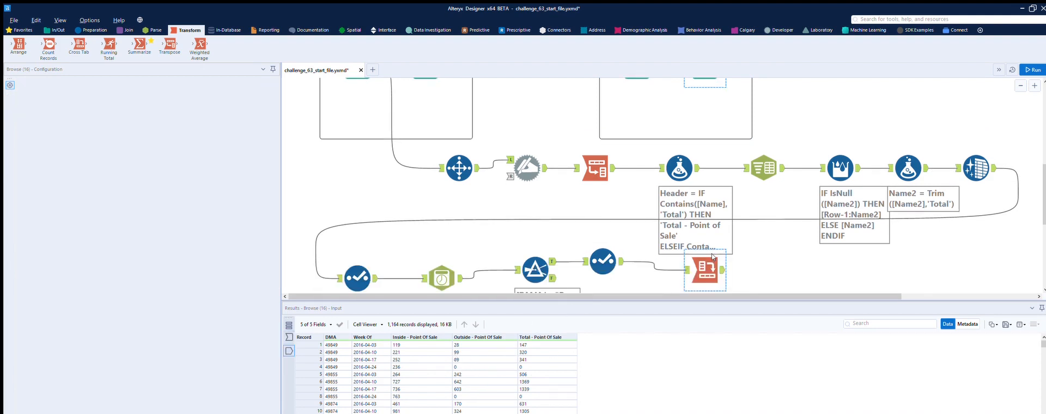
scroll(770, 248, "down", 1)
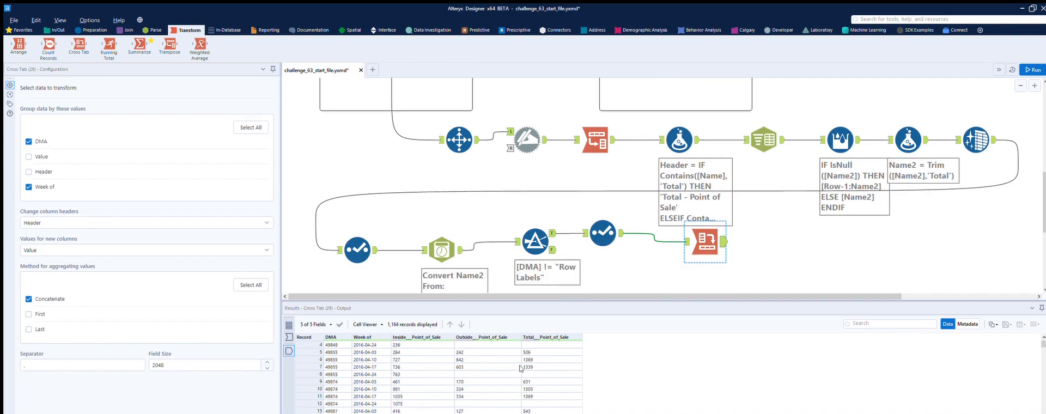
scroll(520, 369, "down", 1)
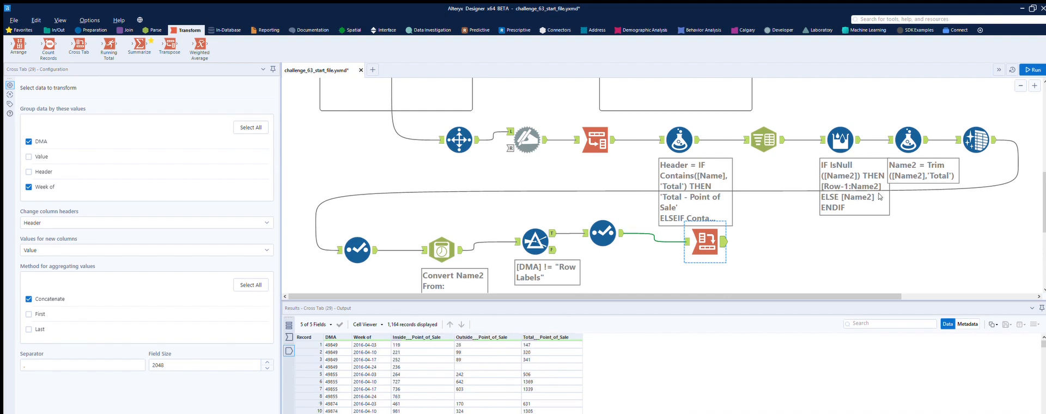
left_click(671, 150)
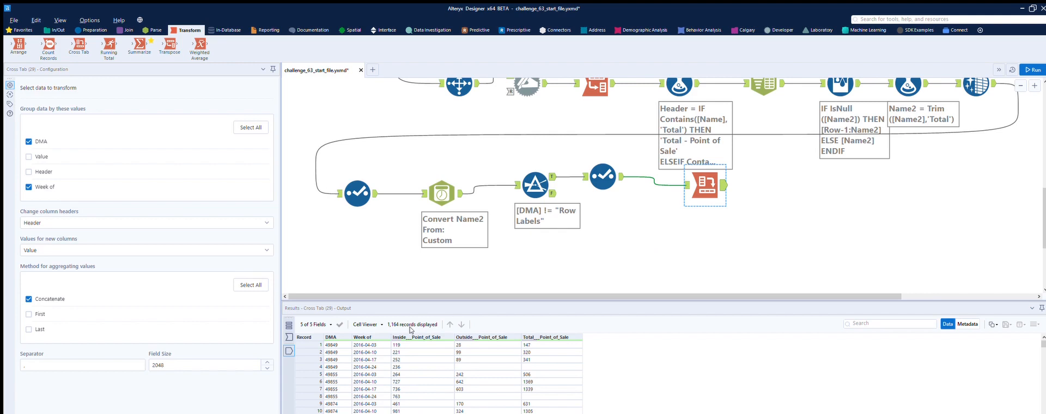
left_click(610, 180)
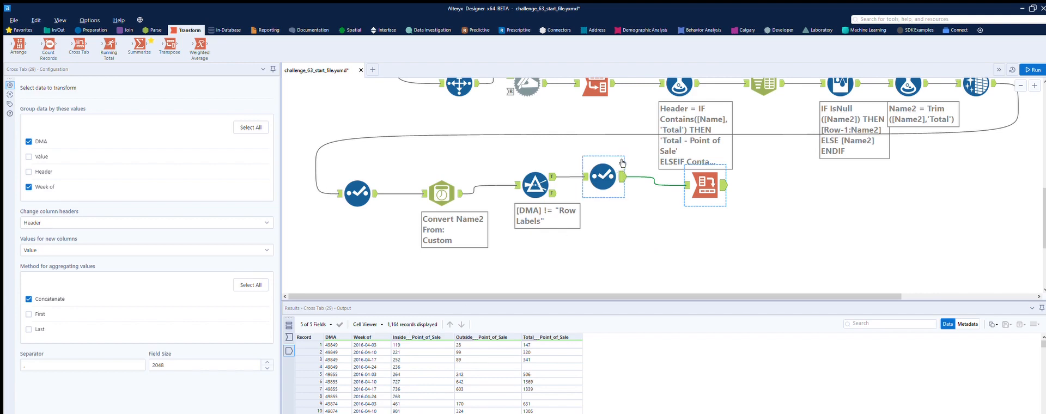
left_click(705, 186)
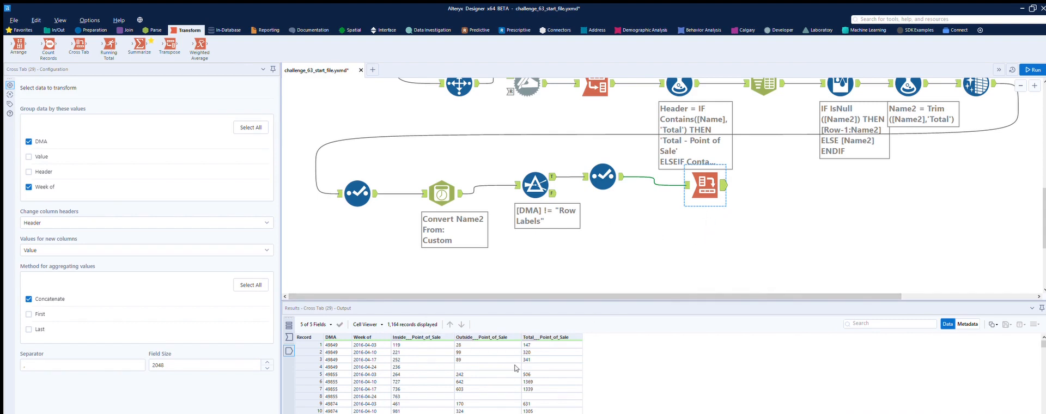
Step: Add a Select tool after the Cross Tab, renaming the sales fields Inside - Point of Sale, outside - Point os Sale and Total - Point of Sale
left_click(93, 30)
left_click_drag(441, 45, 797, 198)
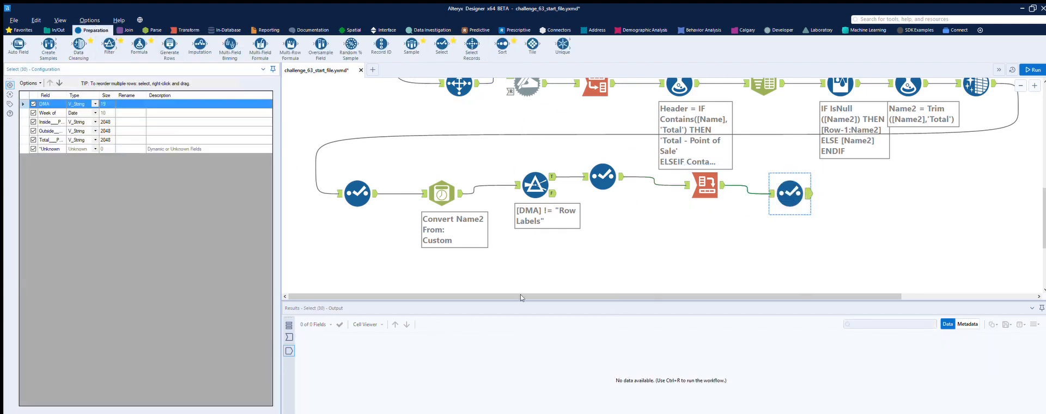
left_click(132, 110)
key("Down")
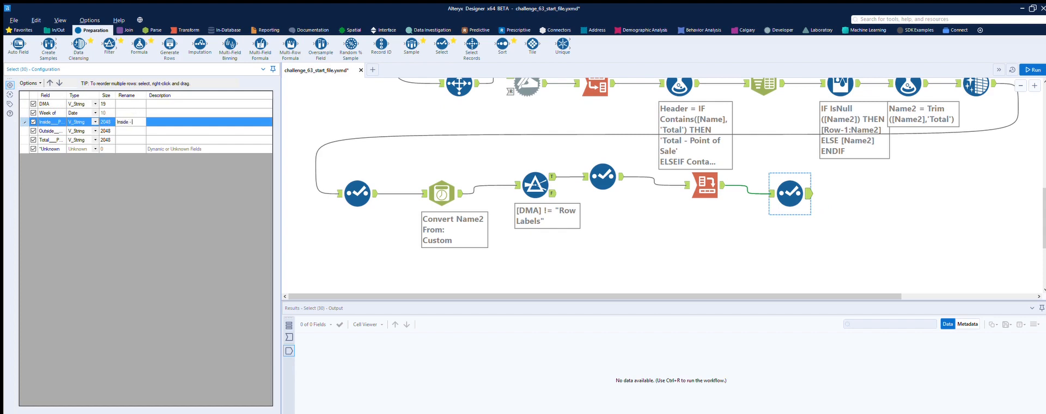
type("Inside - Point of Sale")
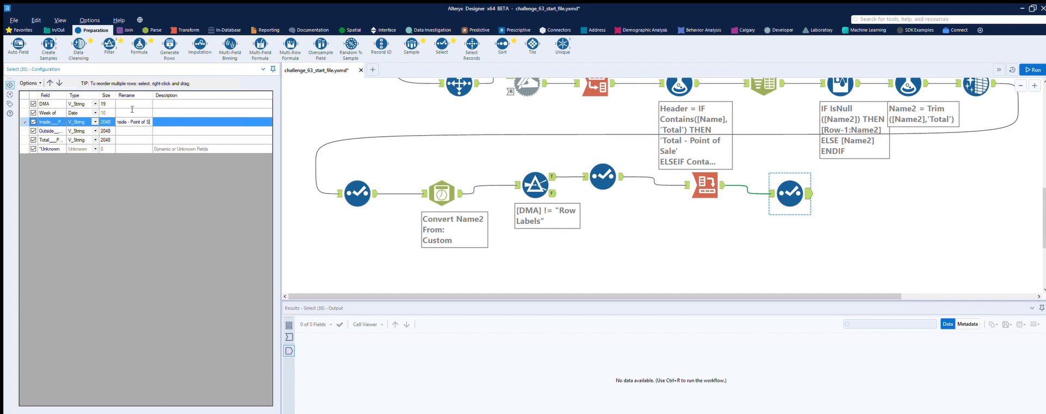
key("Down")
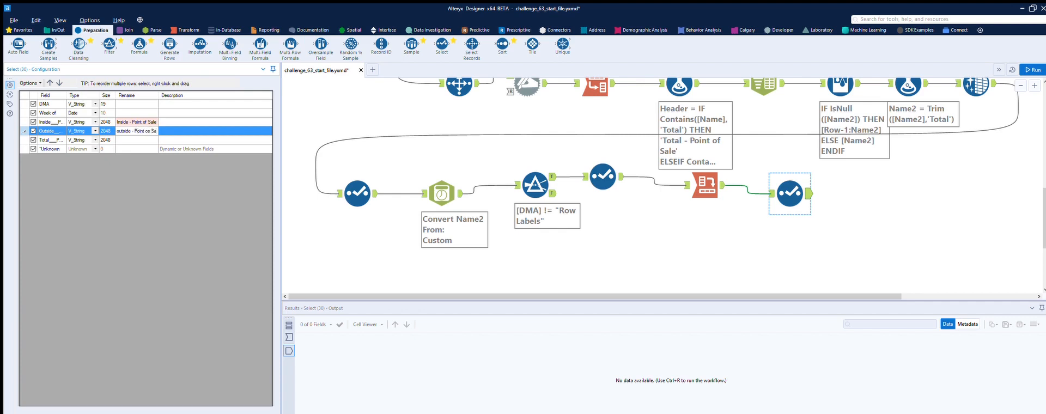
type("outside - Point os Sale")
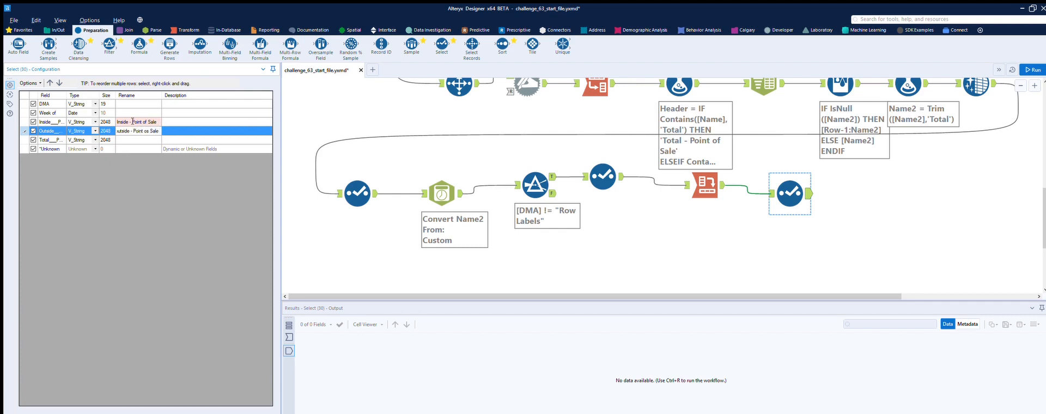
key("Return")
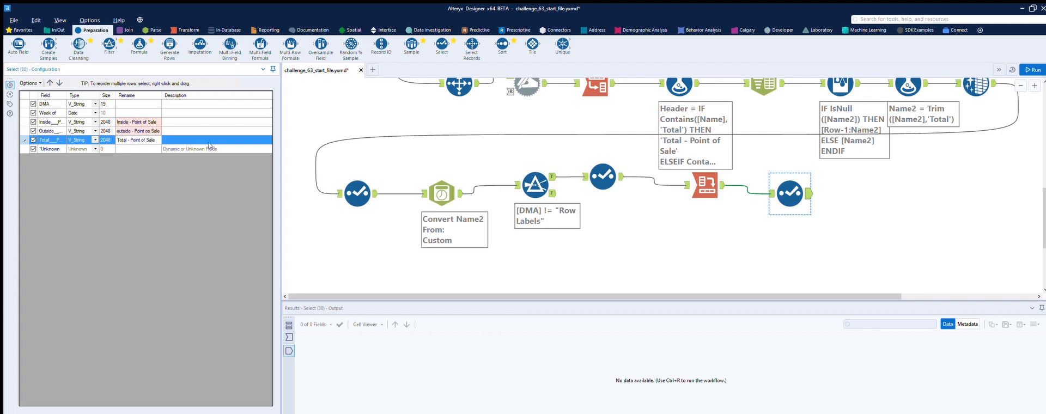
Step: Run the workflow and check the new Select tool's output rows for missing values
left_click(680, 218)
left_click(1033, 70)
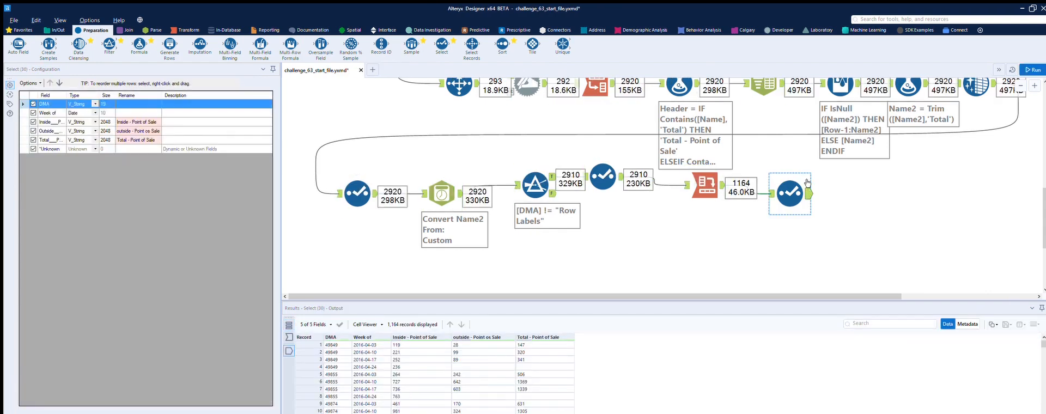
scroll(459, 357, "down", 4)
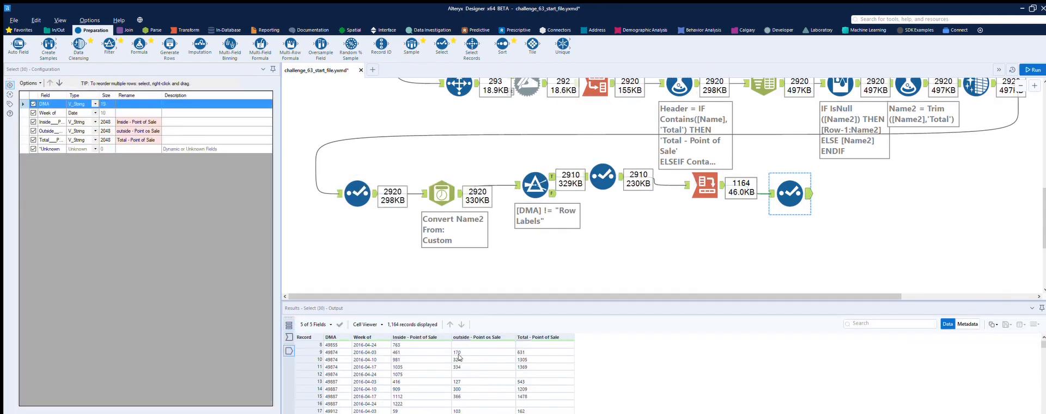
scroll(459, 358, "down", 3)
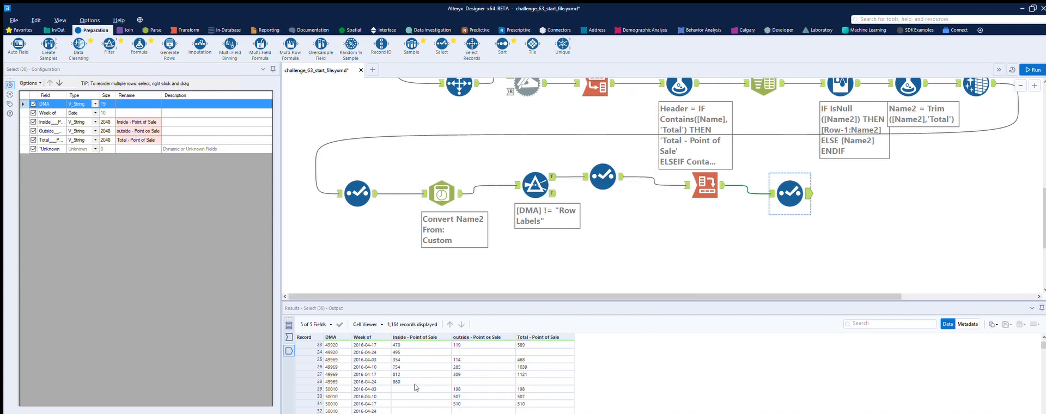
left_click_drag(78, 45, 871, 202)
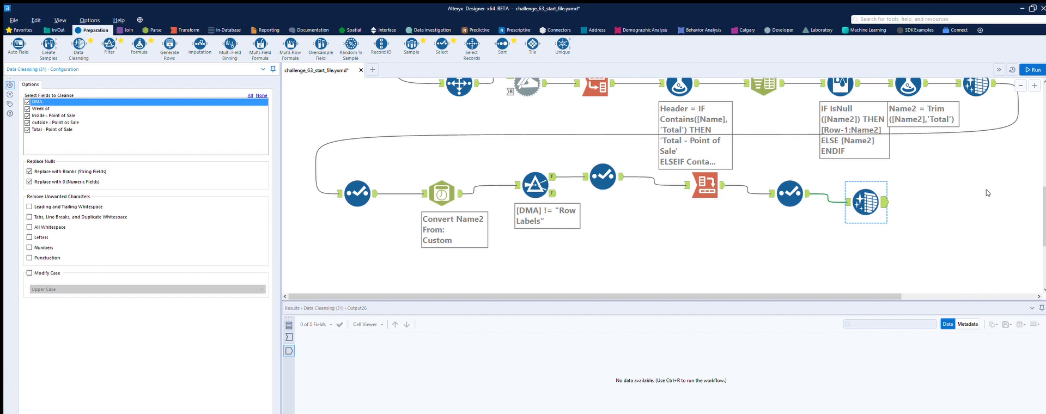
key("Delete")
key("ctrl+r")
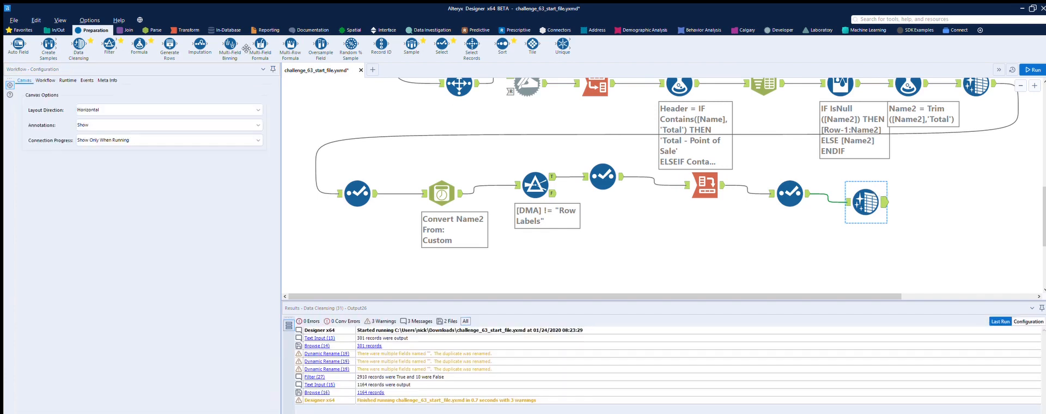
left_click_drag(140, 45, 874, 195)
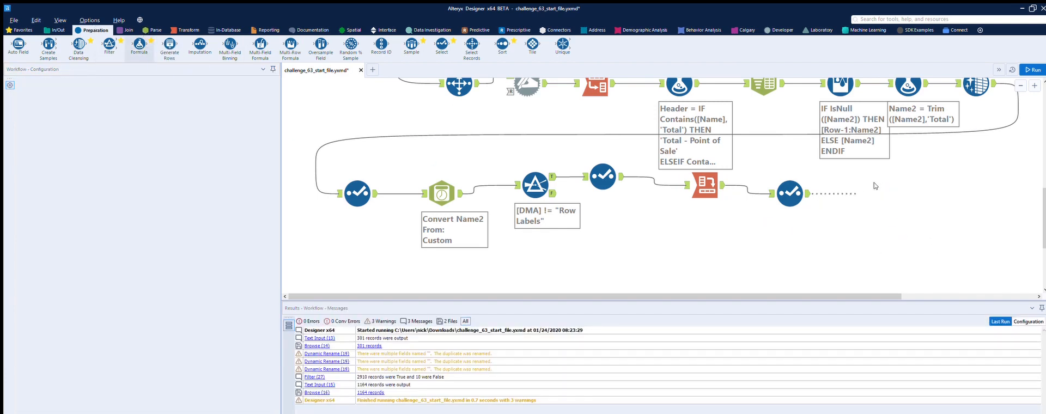
left_click(54, 89)
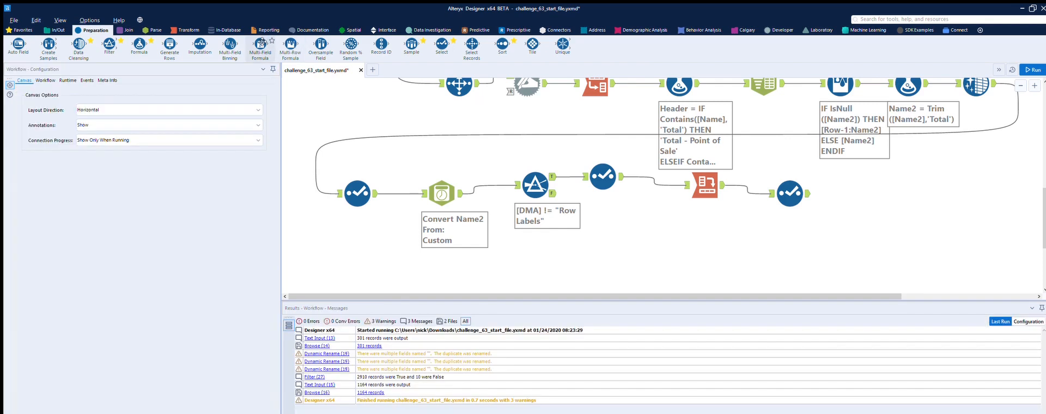
Step: Add a Multi-Field Formula tool after the last Select tool and show its Text fields
left_click_drag(261, 42, 865, 202)
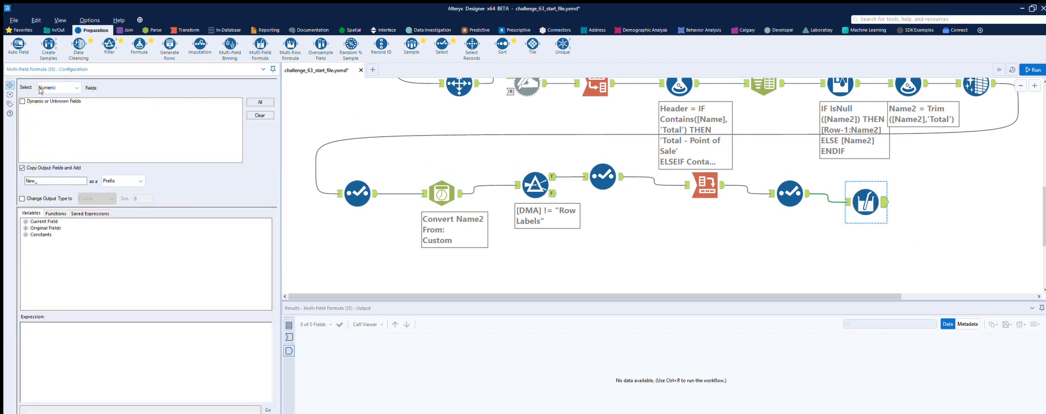
left_click(73, 87)
left_click(57, 95)
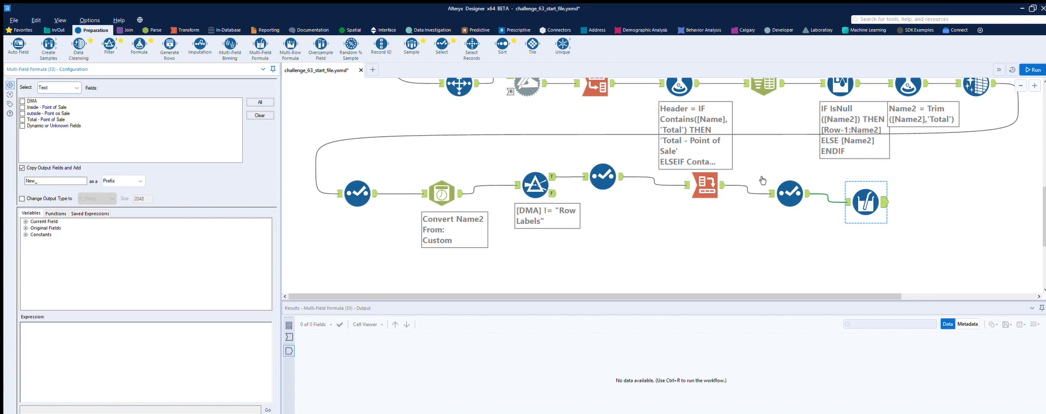
Step: Change the Inside, Outside and Total sales fields to Double in the last Select tool and run the workflow
left_click(785, 193)
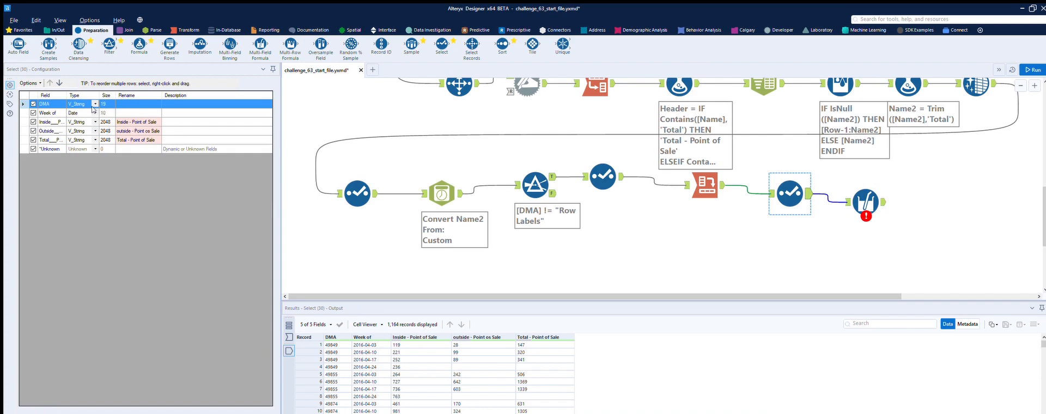
key("Down")
key("Down")
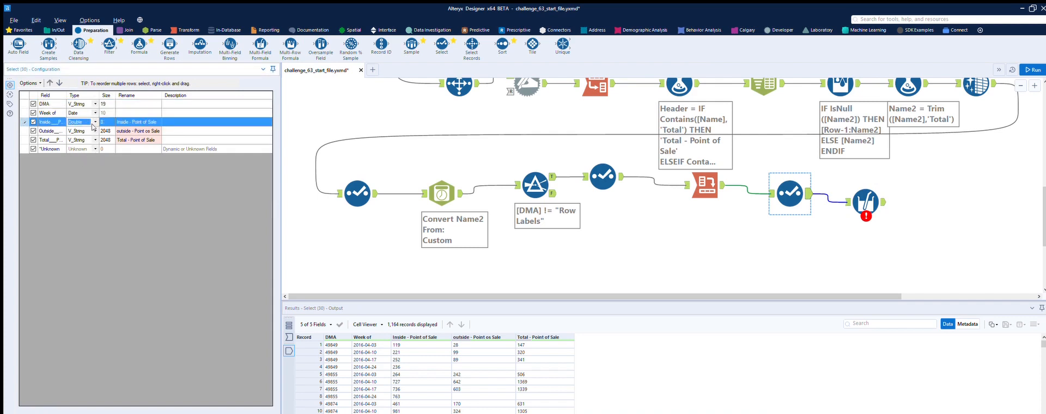
left_click(91, 131)
left_click(79, 158)
left_click(91, 139)
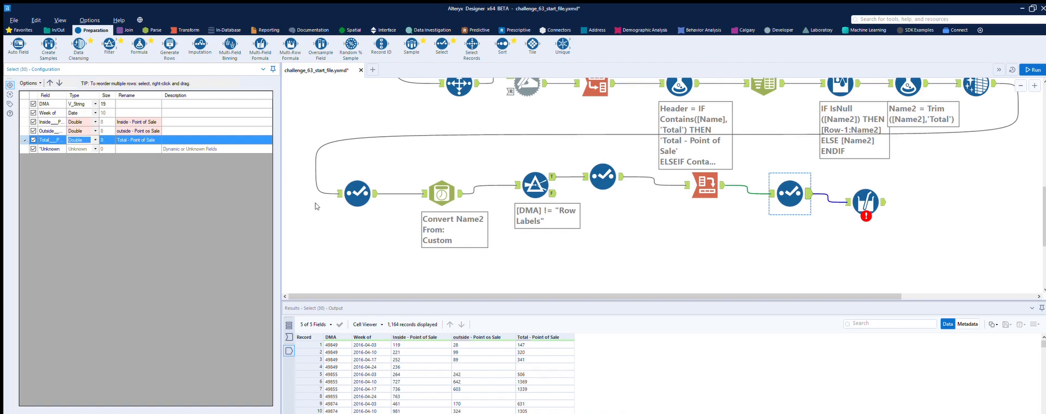
key("ctrl+r")
Step: Set the Multi-Field Formula to the three Numeric point-of-sale fields and turn off Copy Output Fields and Add
left_click(869, 199)
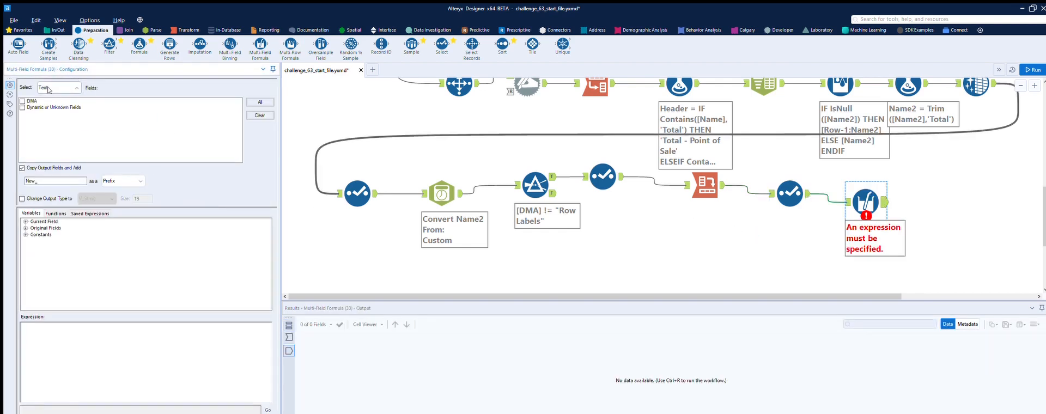
left_click(47, 109)
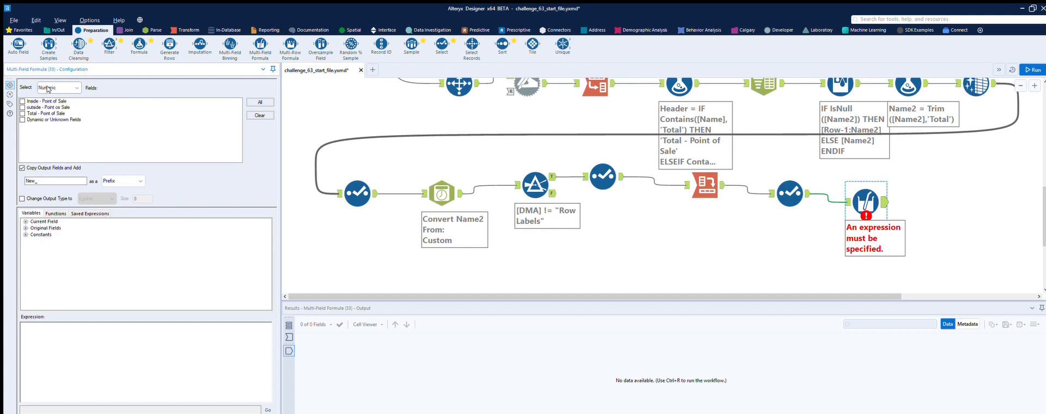
left_click(22, 101)
left_click(23, 107)
left_click(22, 113)
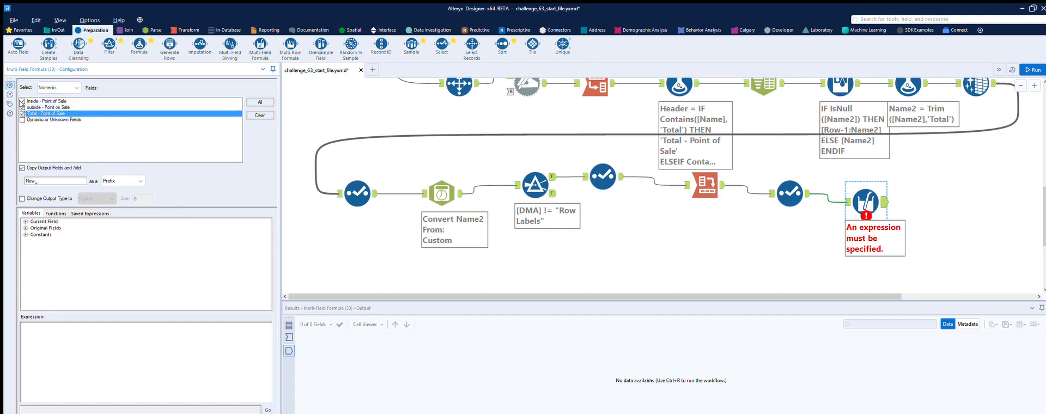
left_click(21, 167)
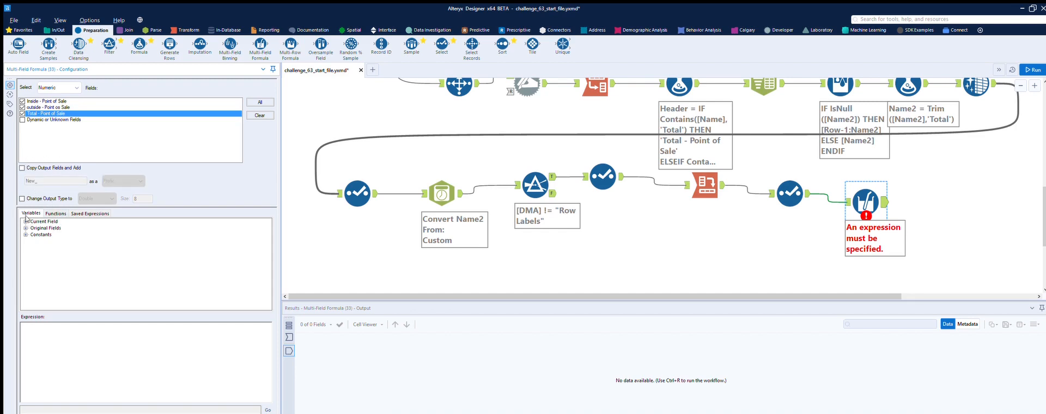
Step: Start the Multi-Field Formula expression with an IF THEN ELSE ENDIF template and use IsEmpty as its condition
left_click(55, 213)
left_click(26, 294)
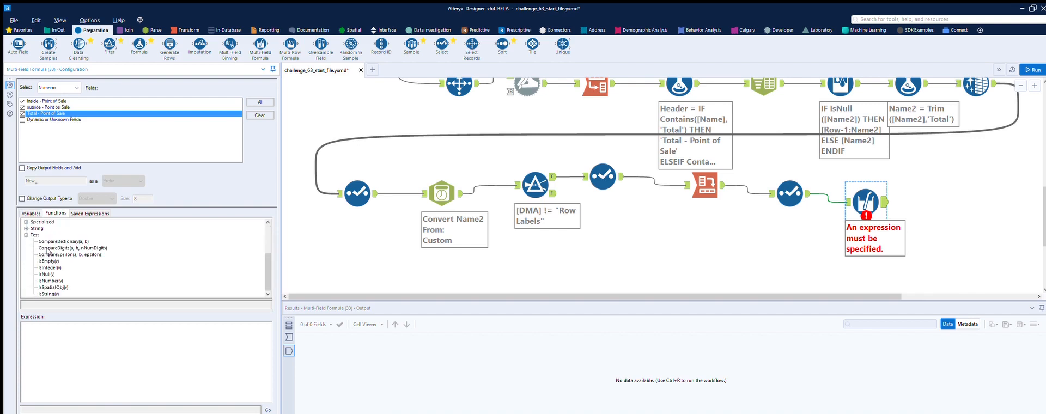
scroll(48, 251, "up", 3)
left_click(26, 221)
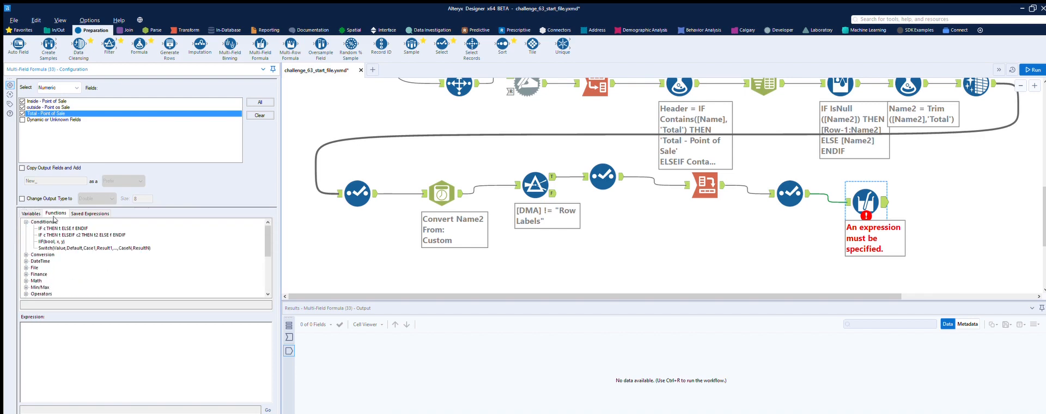
double_click(61, 229)
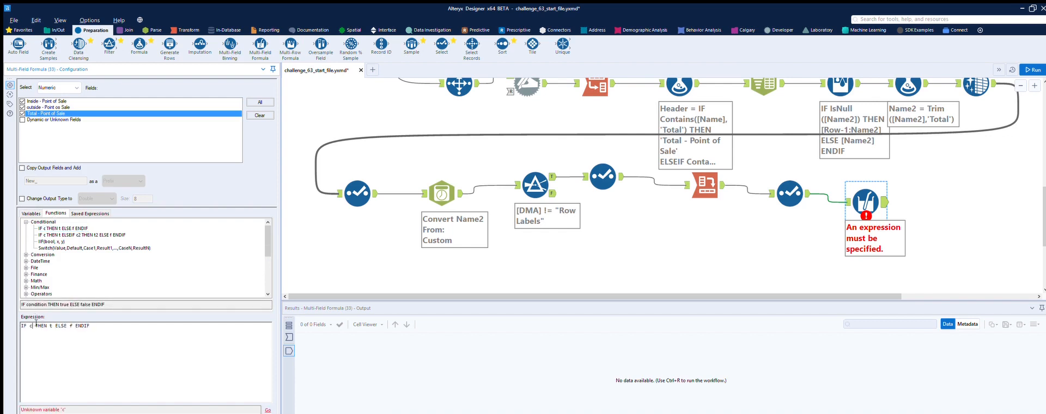
left_click(33, 325)
key("BackSpace")
scroll(57, 261, "down", 4)
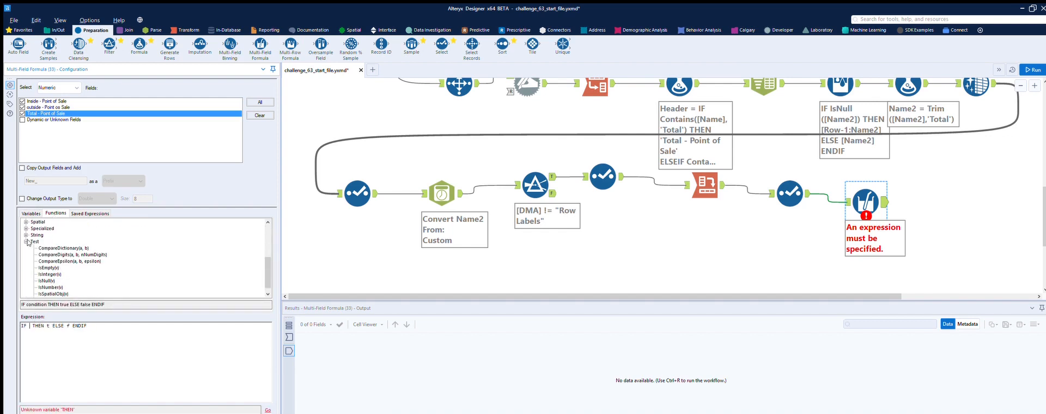
double_click(48, 267)
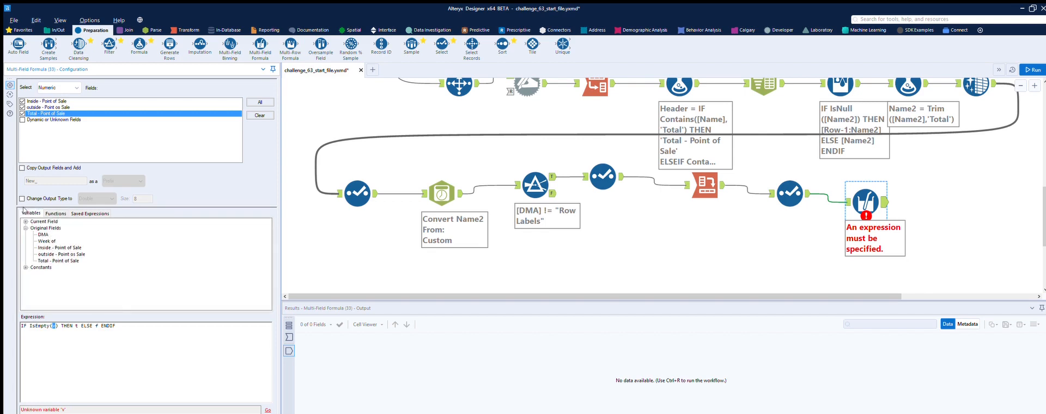
Step: Complete the expression as IF IsEmpty([_CurrentField_]) THEN 0 ELSE [_CurrentField_] ENDIF
left_click(26, 222)
double_click(53, 227)
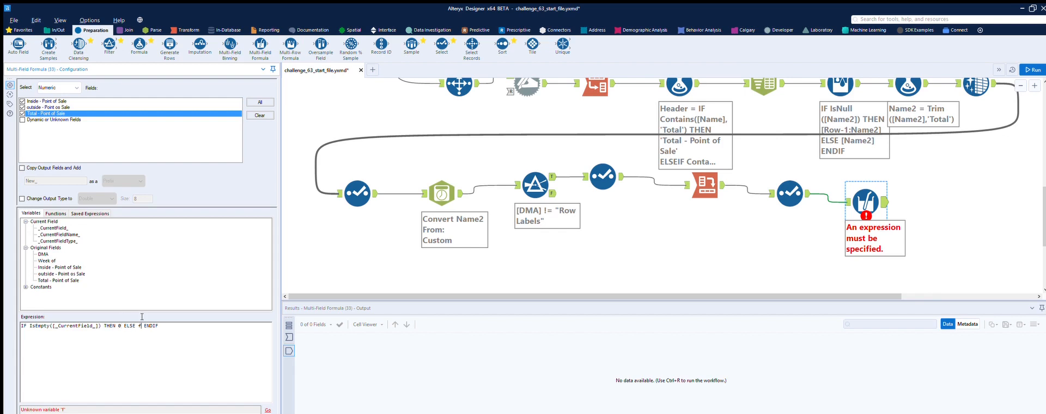
key("BackSpace")
double_click(57, 228)
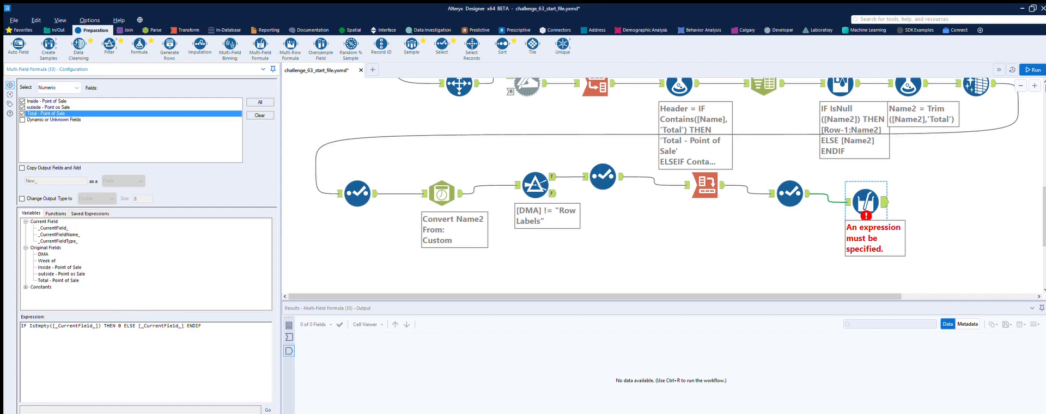
Step: Run the workflow and check the Multi-Field Formula's output rows for remaining empty sales values
key("ctrl+r")
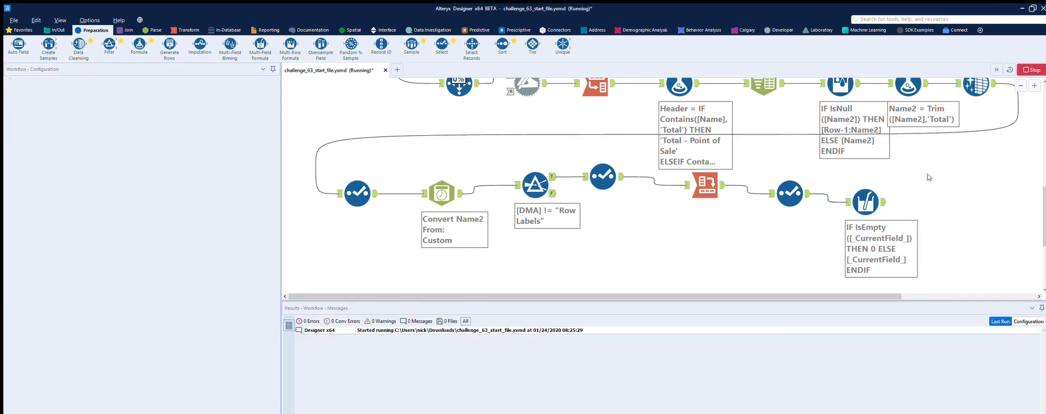
left_click(881, 190)
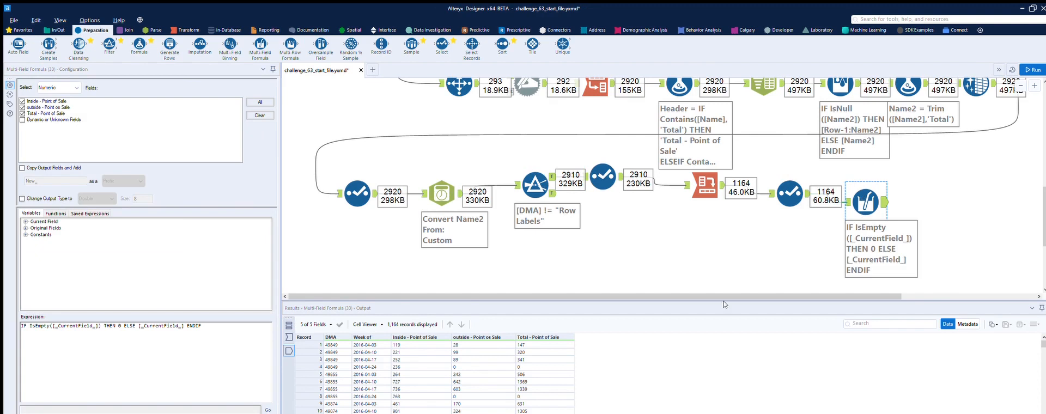
scroll(495, 368, "down", 8)
scroll(501, 370, "up", 8)
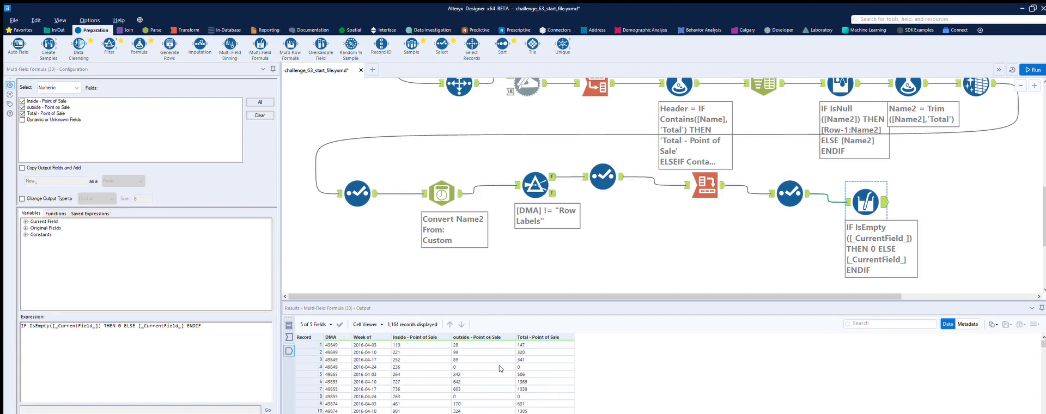
Step: Add a Browse tool after the Multi-Field Formula and run the workflow
left_click(57, 29)
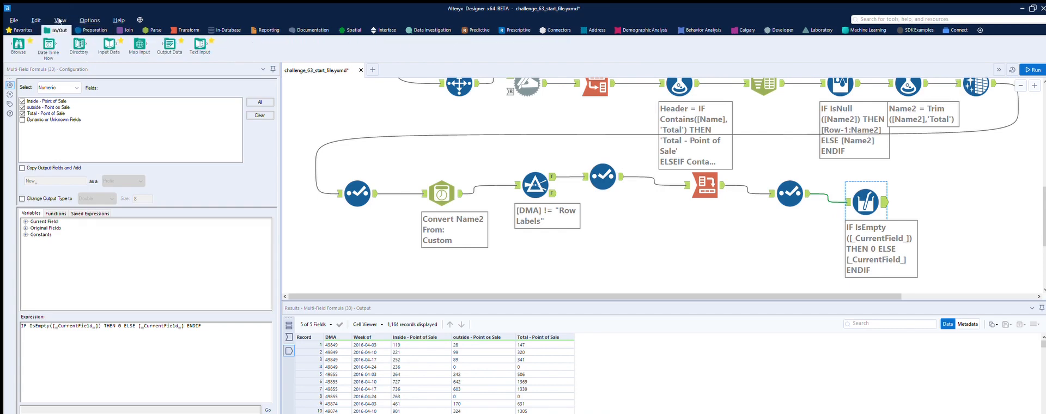
left_click_drag(18, 45, 944, 202)
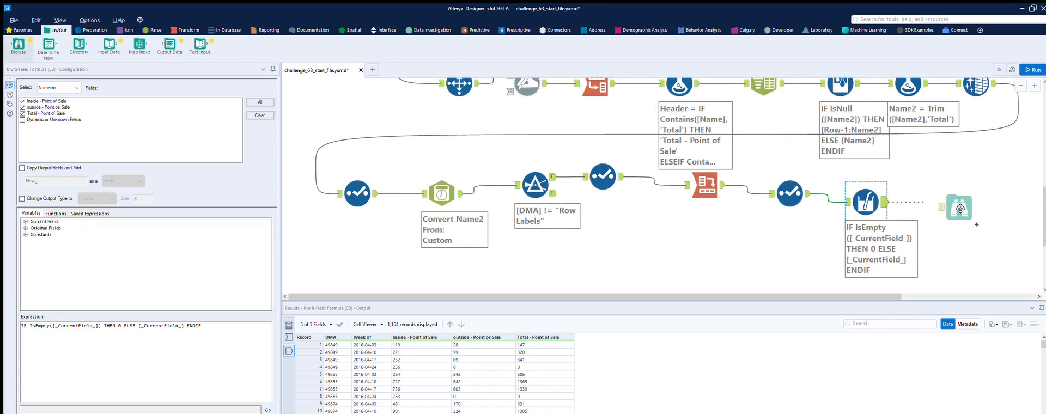
scroll(980, 163, "up", 3)
key("ctrl+r")
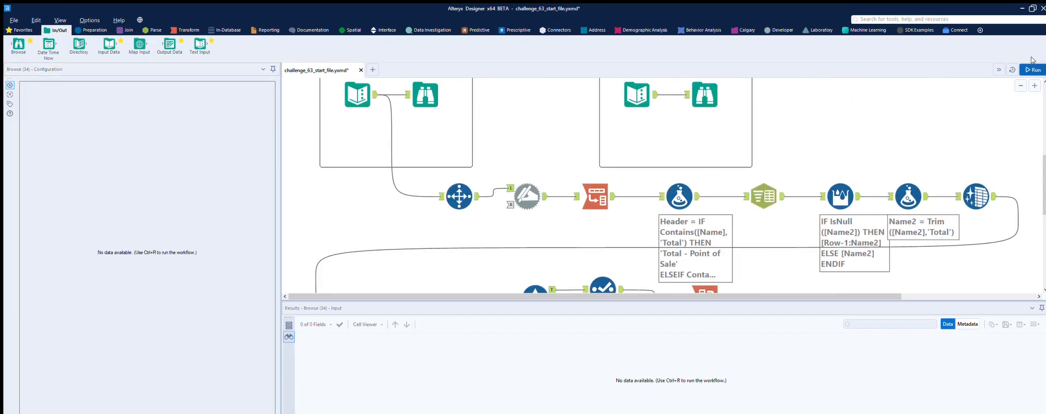
scroll(1013, 147, "down", 2)
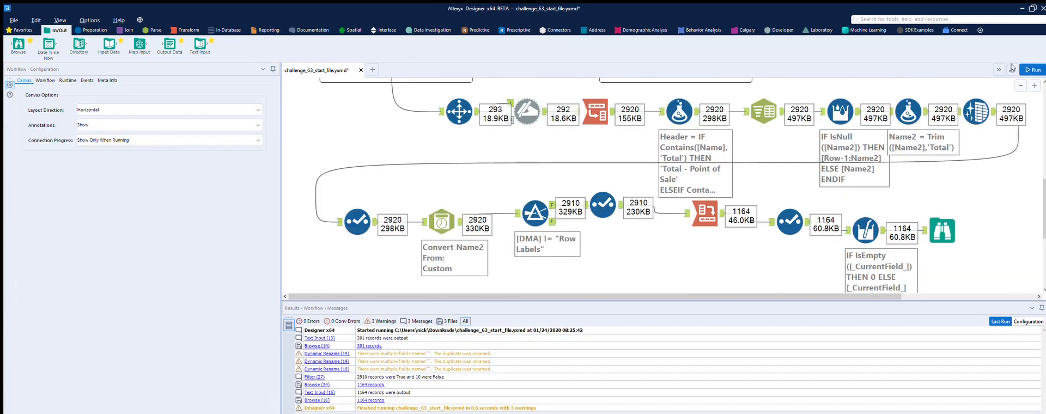
Step: Review the new Browse tool's records and field names
left_click(1019, 85)
left_click(1020, 84)
scroll(763, 208, "up", 4)
scroll(735, 255, "down", 1)
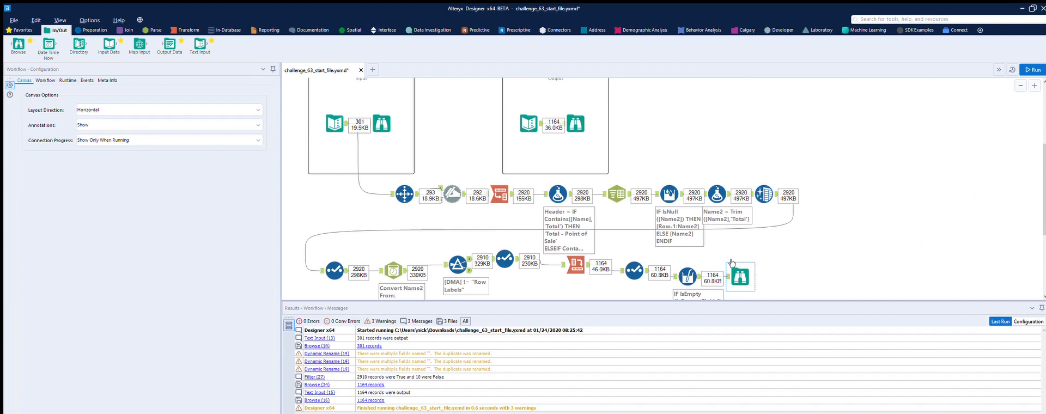
left_click(732, 266)
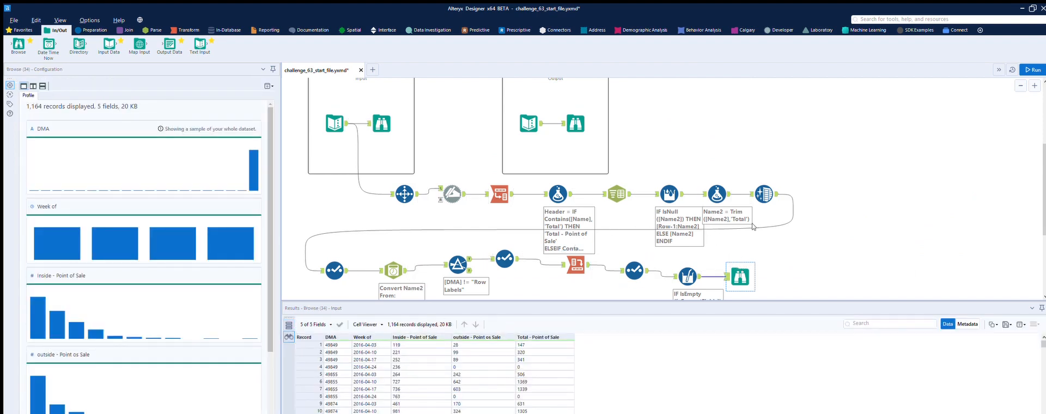
Step: Correct the Outside field's new name to "Outside - Point of Sale" in the last Select tool and check the Browse output
left_click(638, 263)
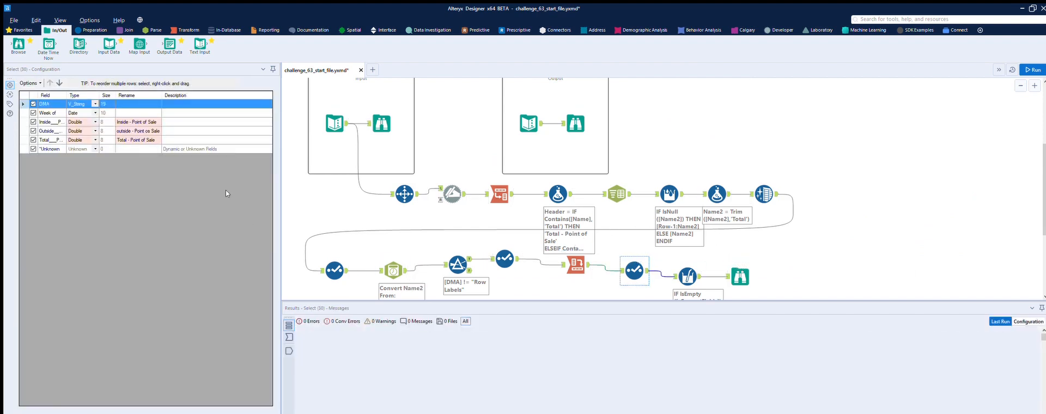
left_click(148, 130)
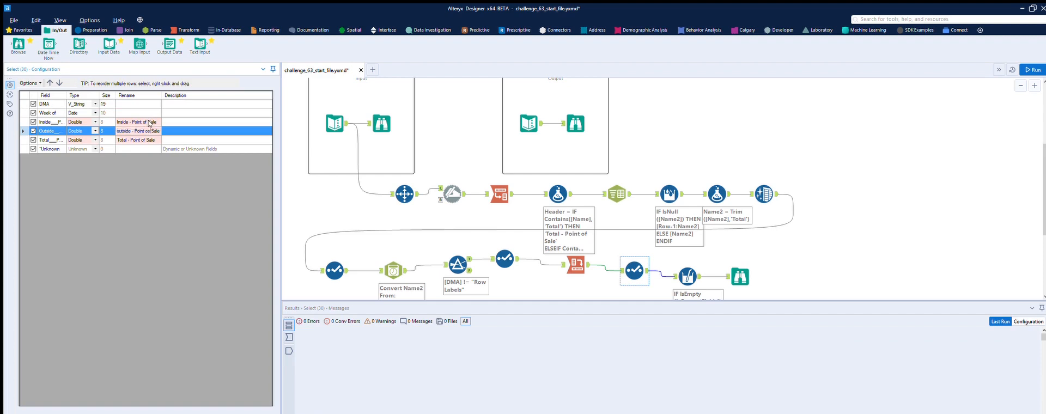
key("BackSpace")
type("f")
key("BackSpace")
type("O")
left_click(739, 277)
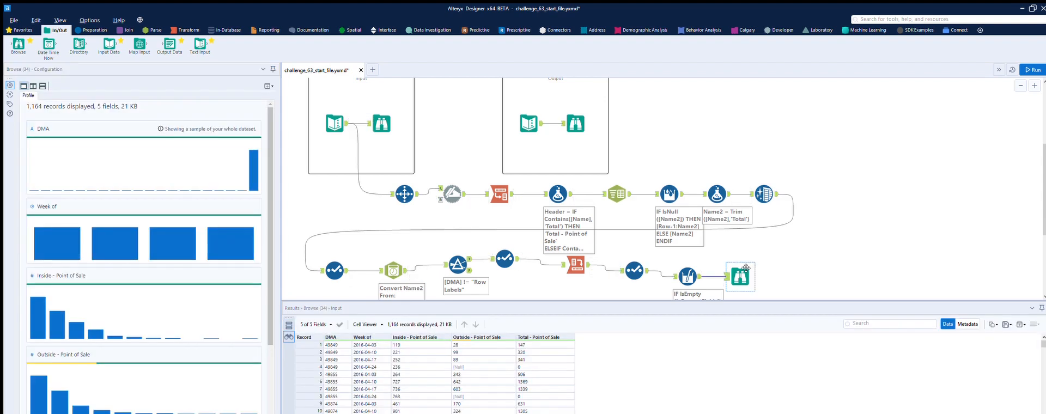
Step: Include the Outside - Point of Sale field in the Multi-Field Formula, rerun the workflow and show the final Browse output
left_click(687, 272)
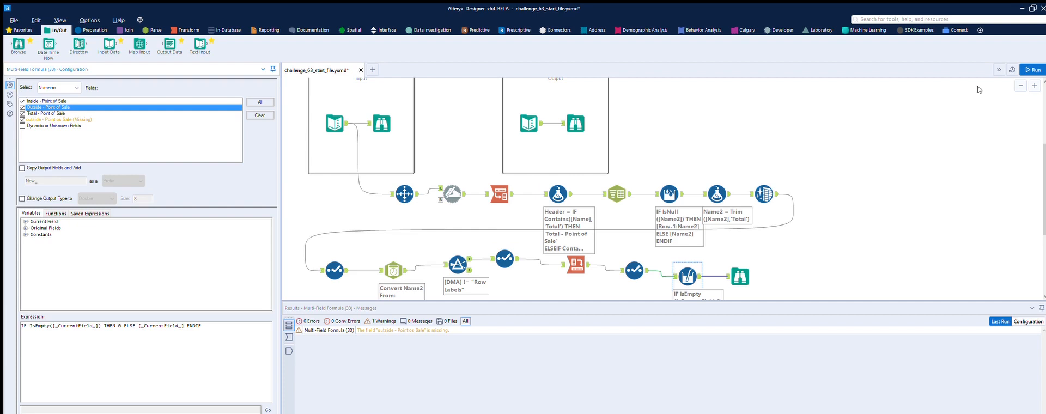
left_click(1032, 70)
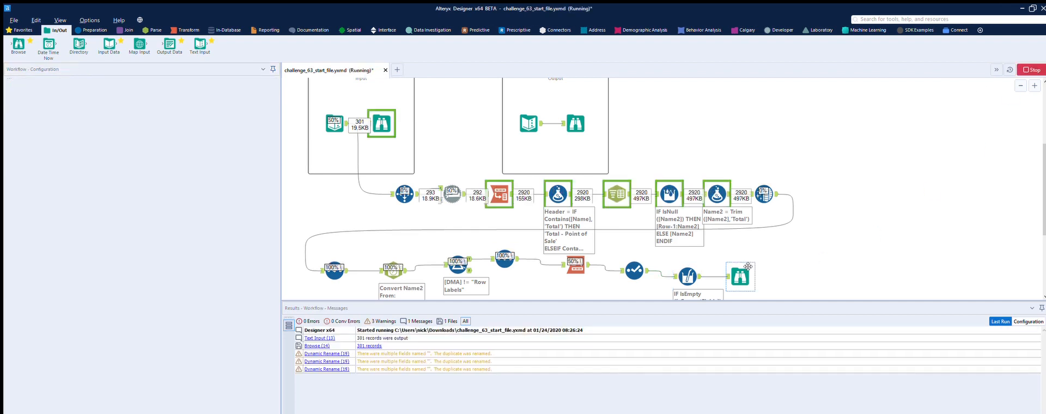
left_click(745, 269)
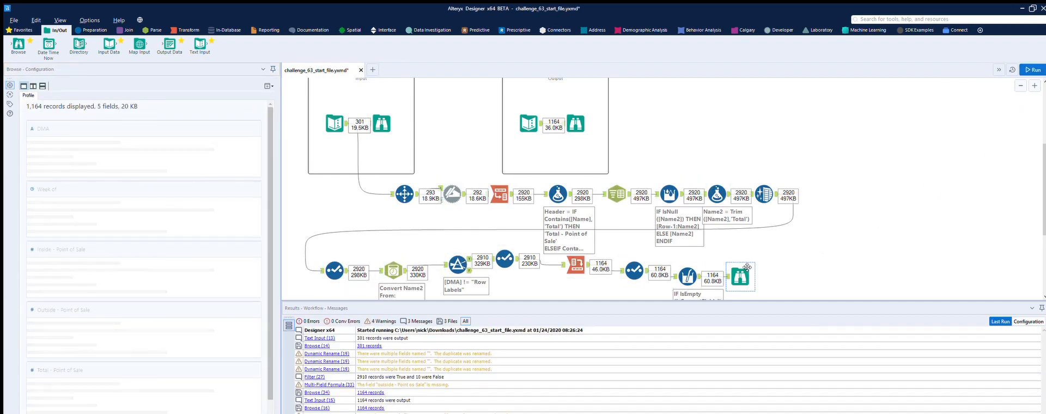
Step: Compare the expected output's Browse records with the rows of the final Browse tool
left_click(573, 112)
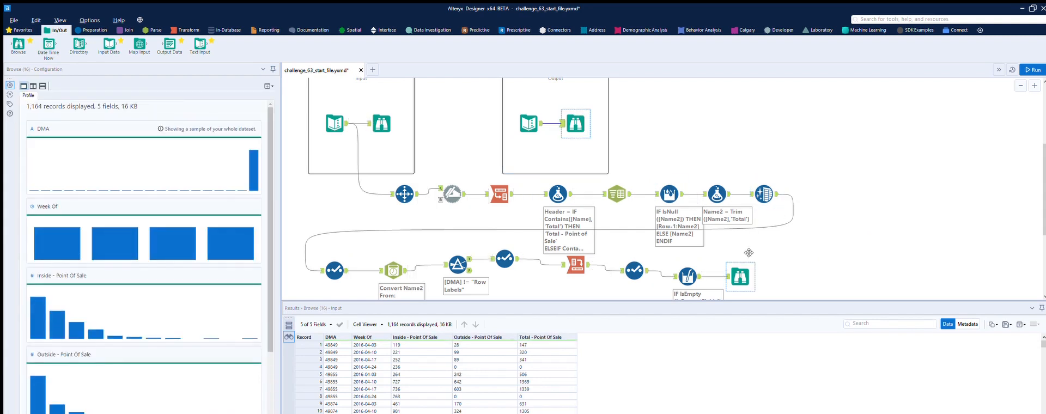
left_click(749, 274)
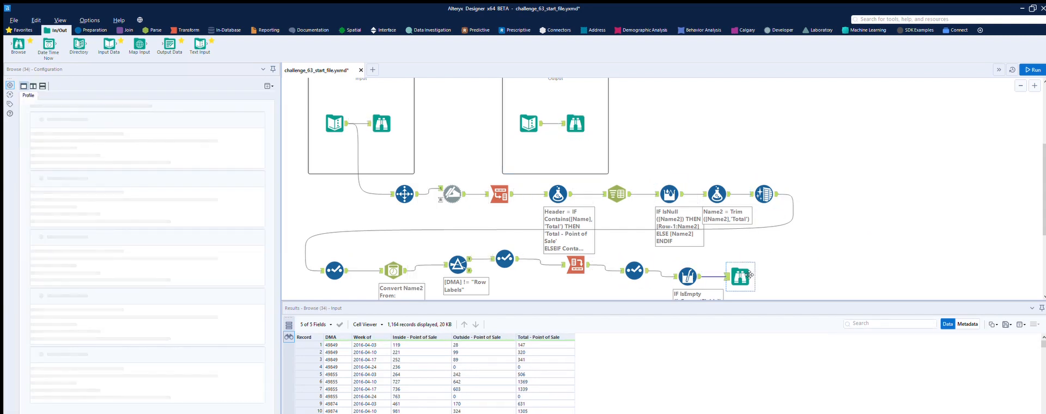
scroll(796, 249, "down", 3)
scroll(666, 298, "up", 2)
scroll(467, 369, "down", 3)
scroll(467, 369, "down", 10)
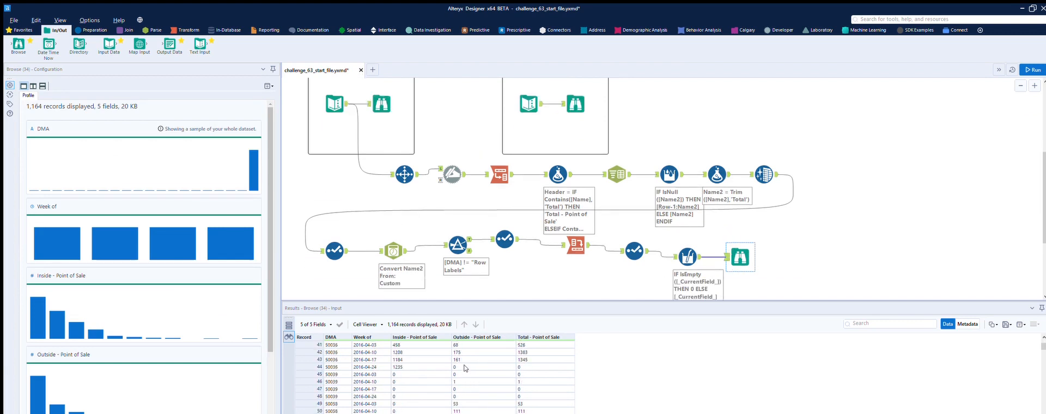